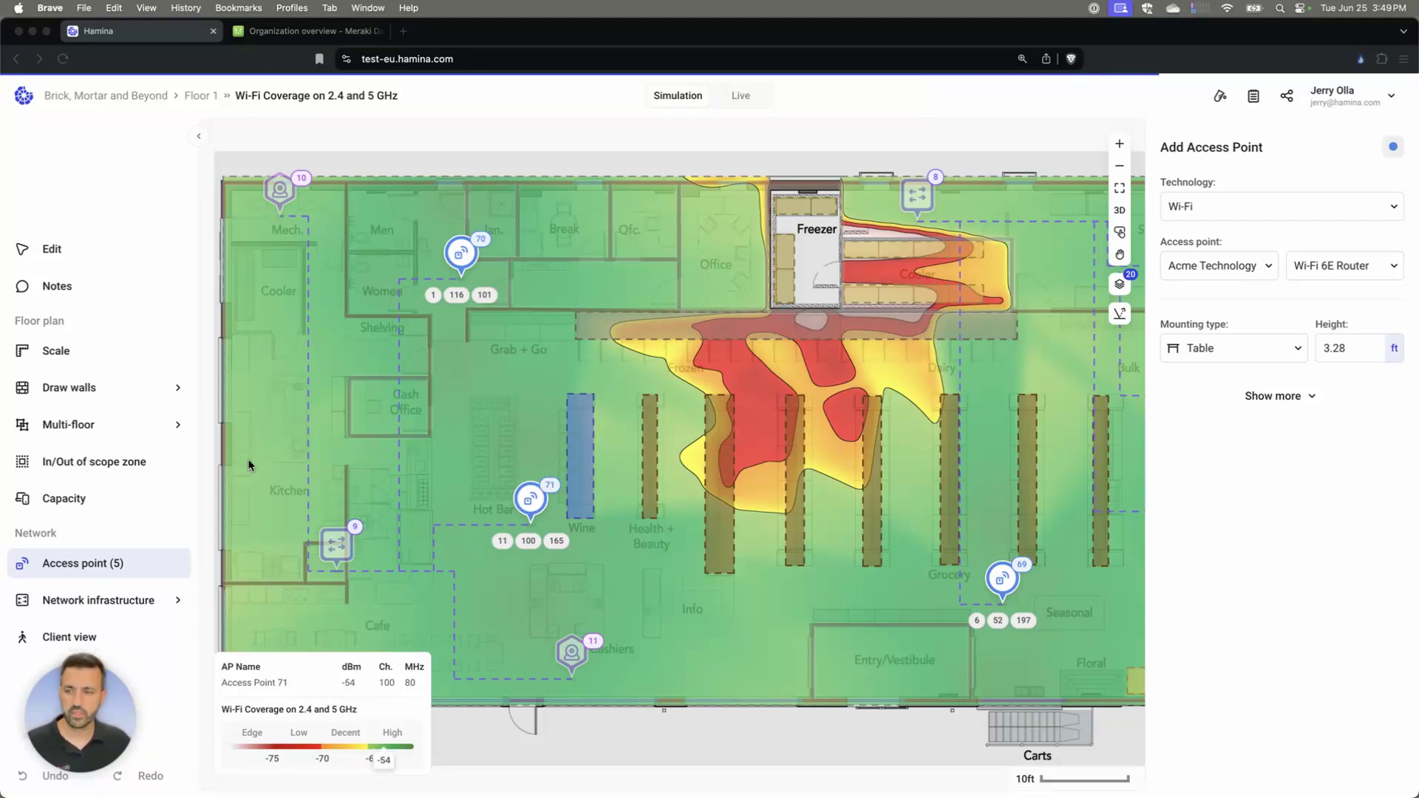
Create a new project named 'Walrus Office' with environment Office (Mostly rooms)
{"action": "left_click", "coordinate": [106, 96]}
{"action": "mouse_move", "coordinate": [149, 162]}
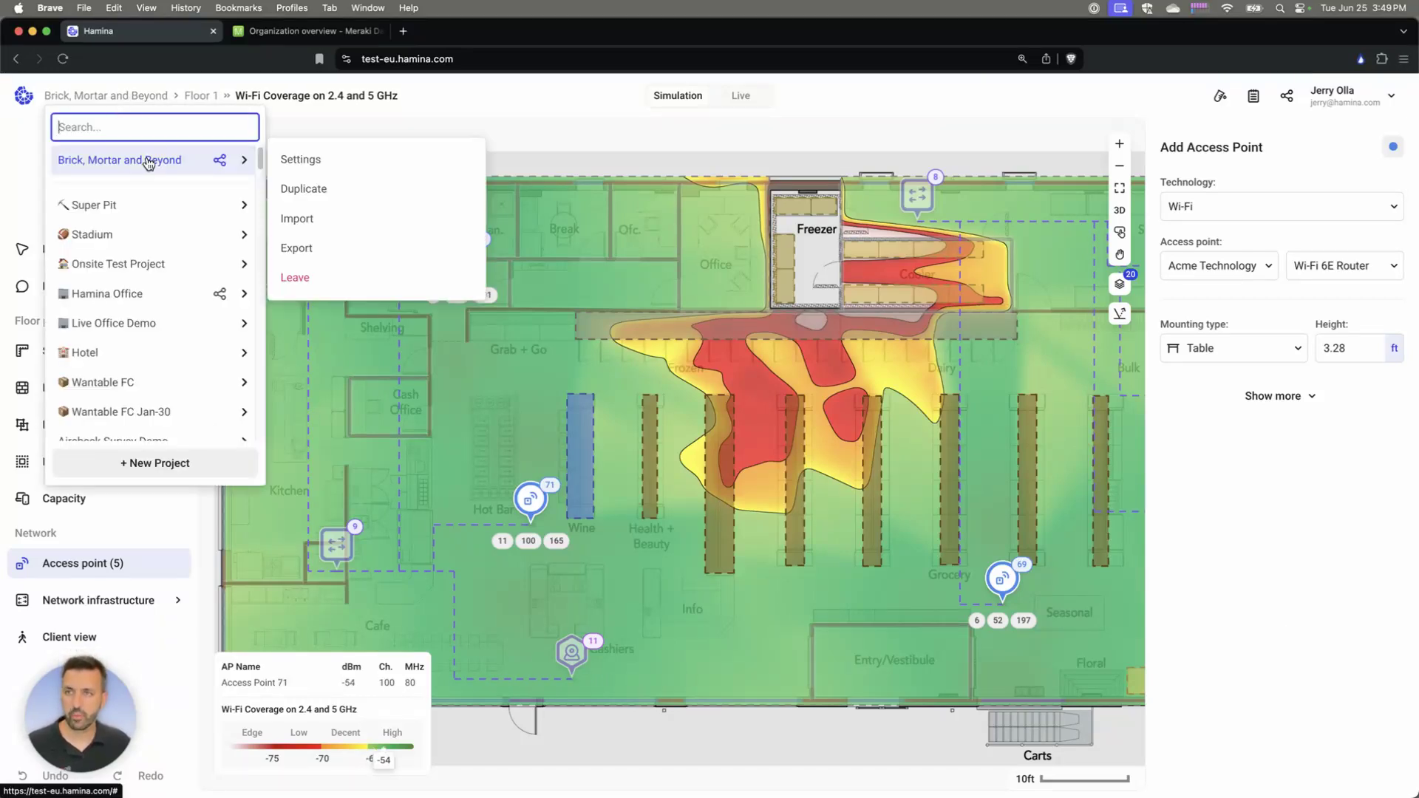
{"action": "left_click", "coordinate": [175, 463]}
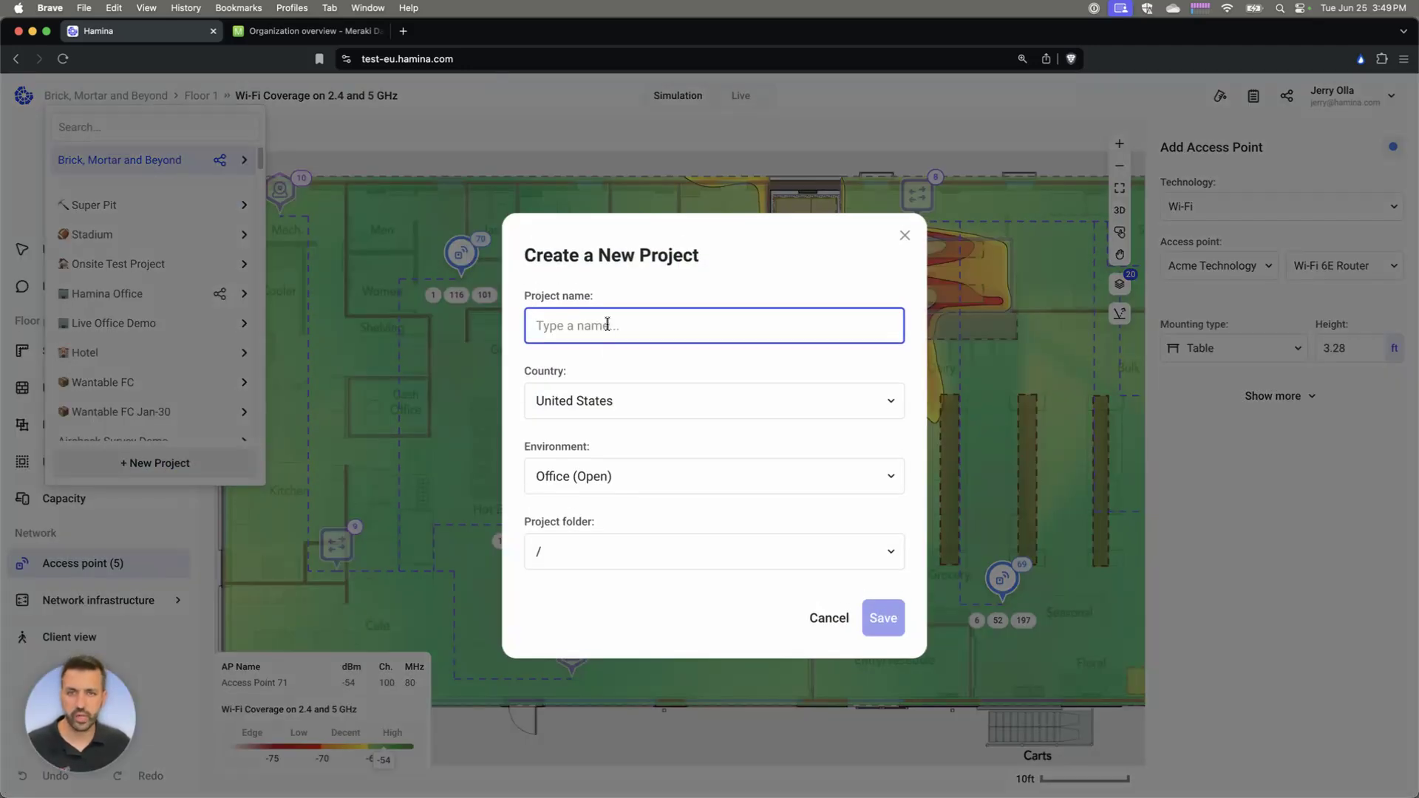
{"action": "type", "text": "Walrus Office"}
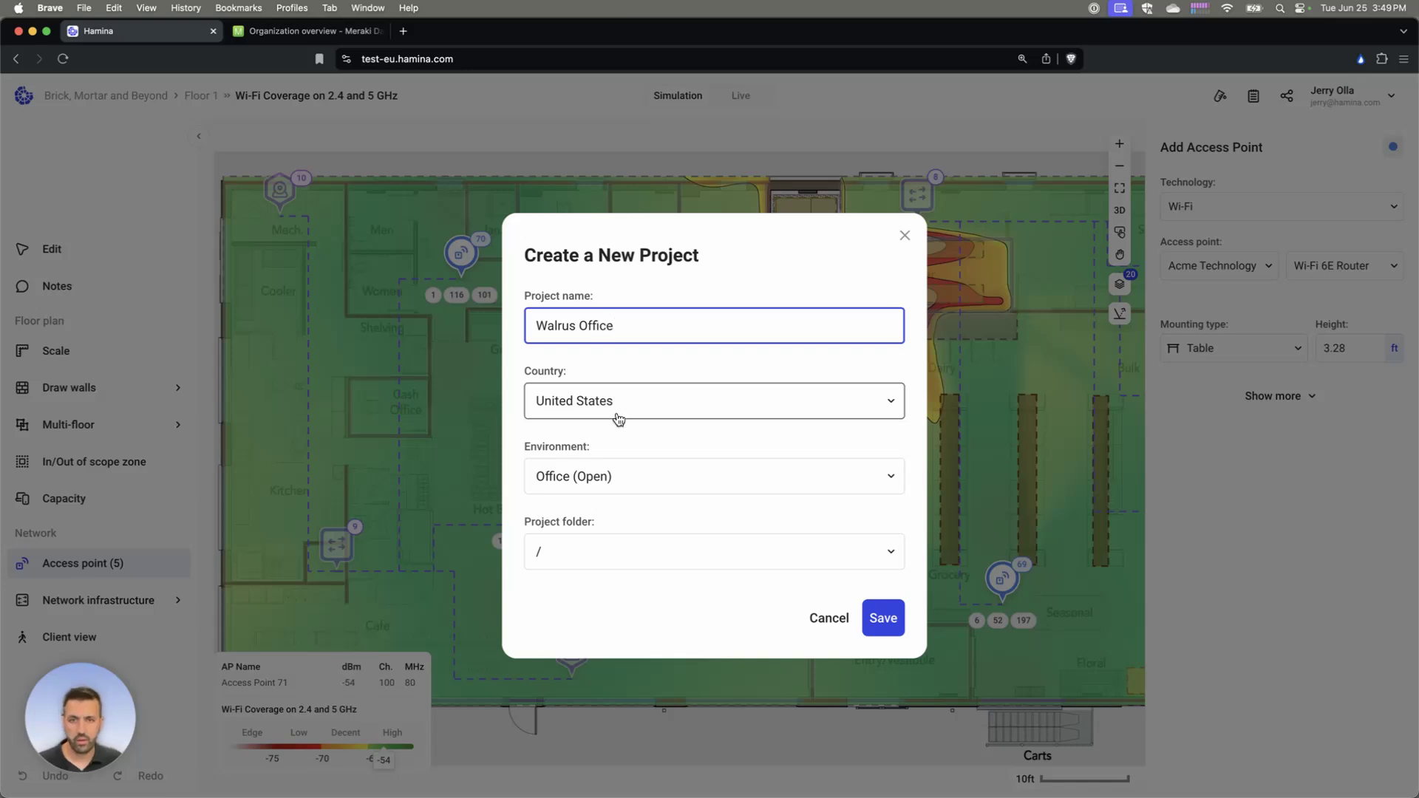
{"action": "left_click", "coordinate": [627, 473]}
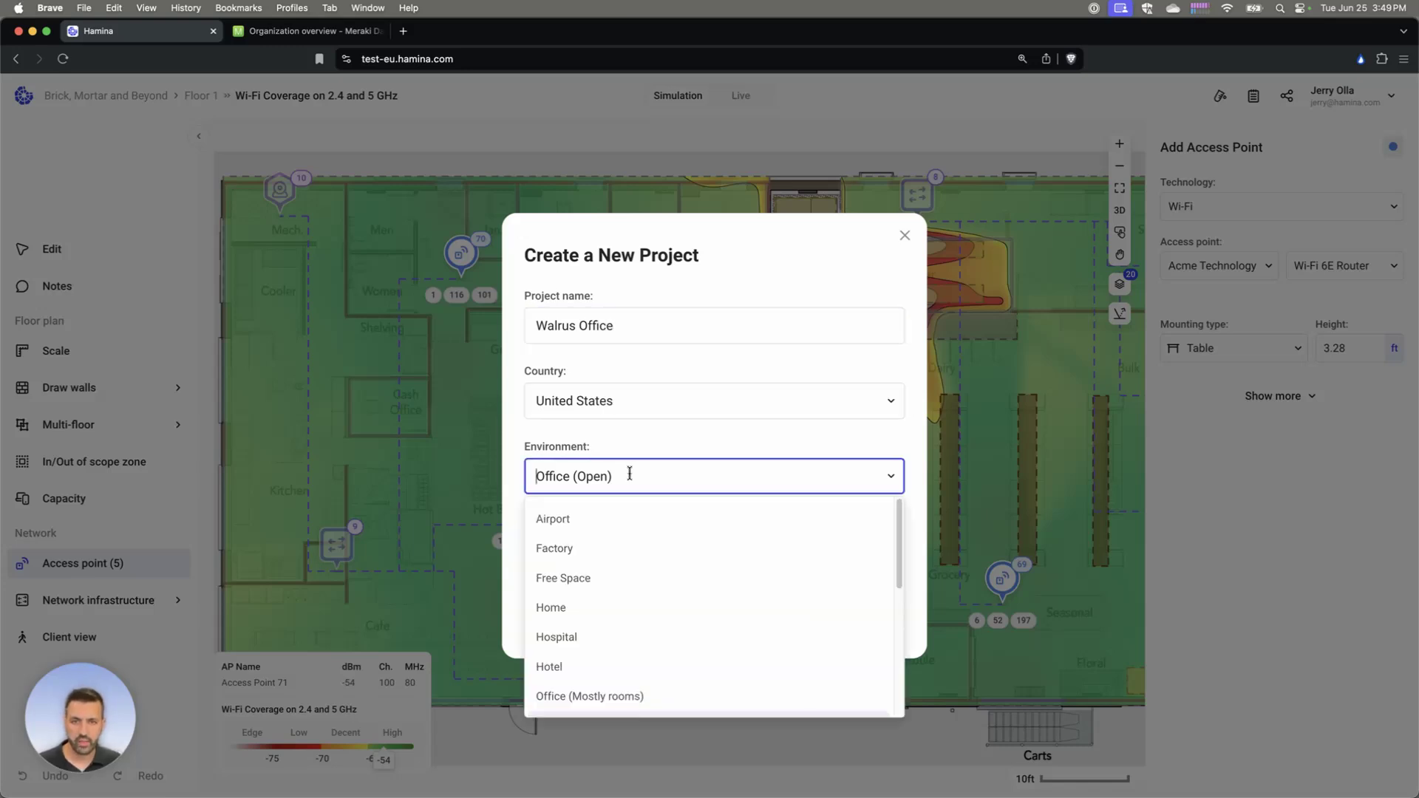
{"action": "left_click", "coordinate": [584, 689]}
{"action": "left_click", "coordinate": [862, 618]}
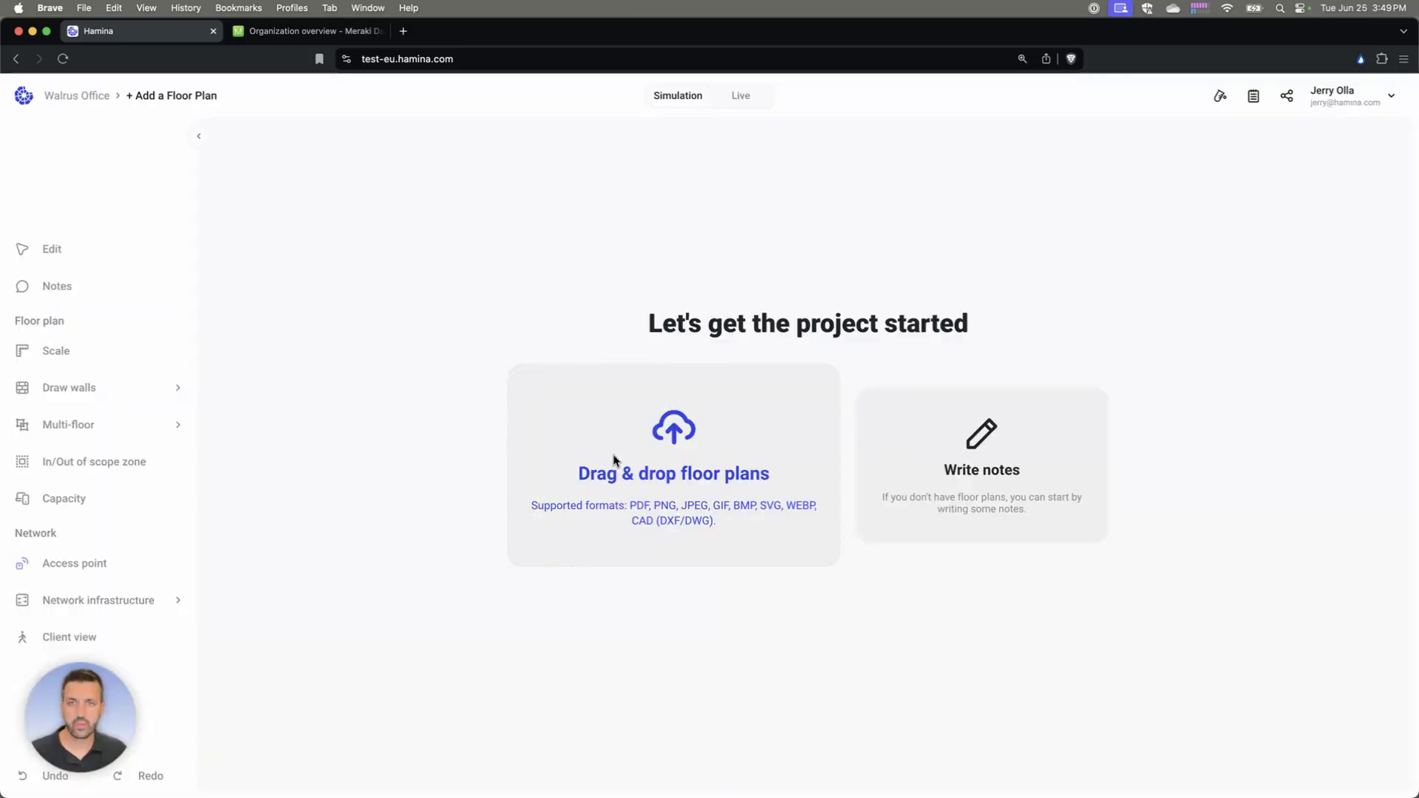
Upload initech HQ floorplan.pdf as four floors and switch to the 4-initech HQ floorplan floor
{"action": "left_click", "coordinate": [616, 510]}
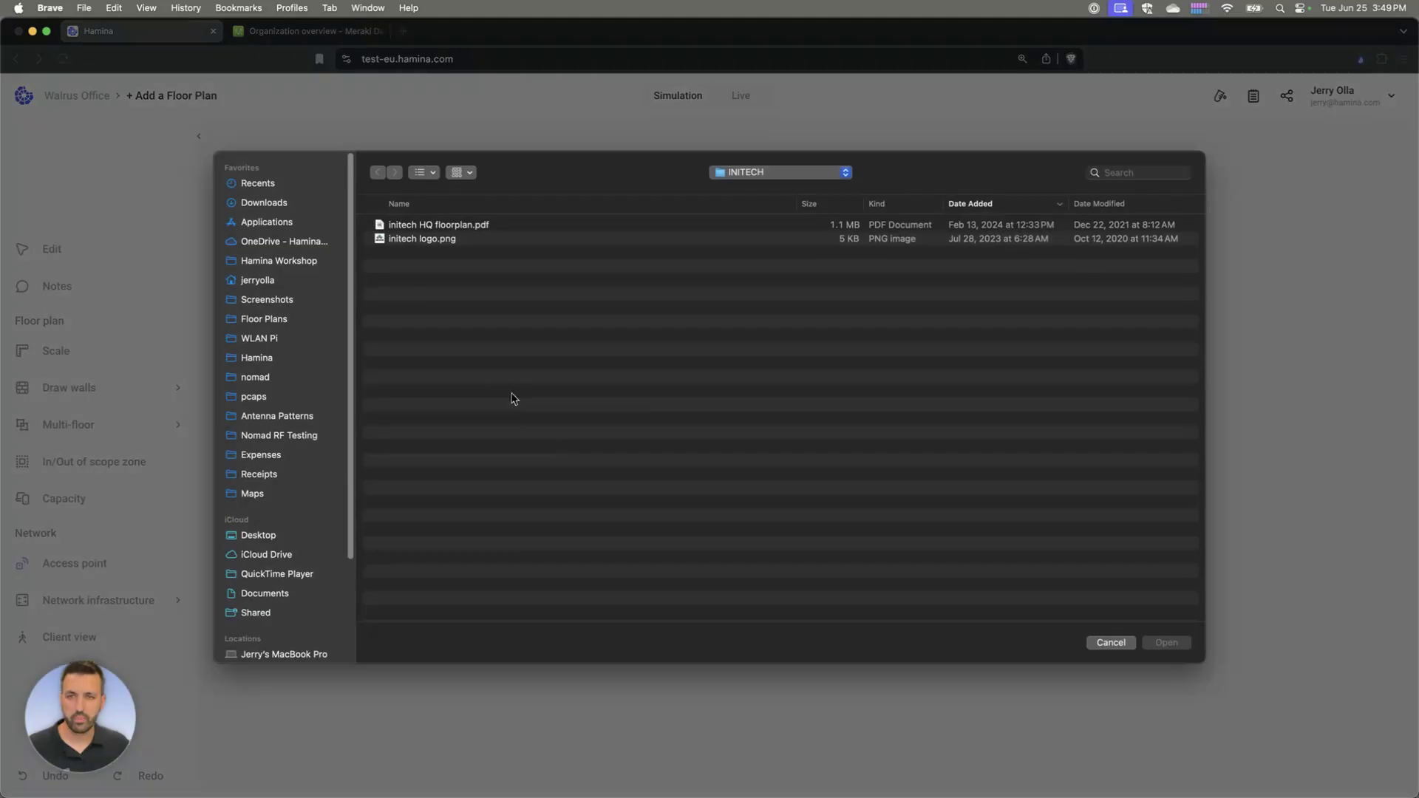
{"action": "double_click", "coordinate": [469, 226]}
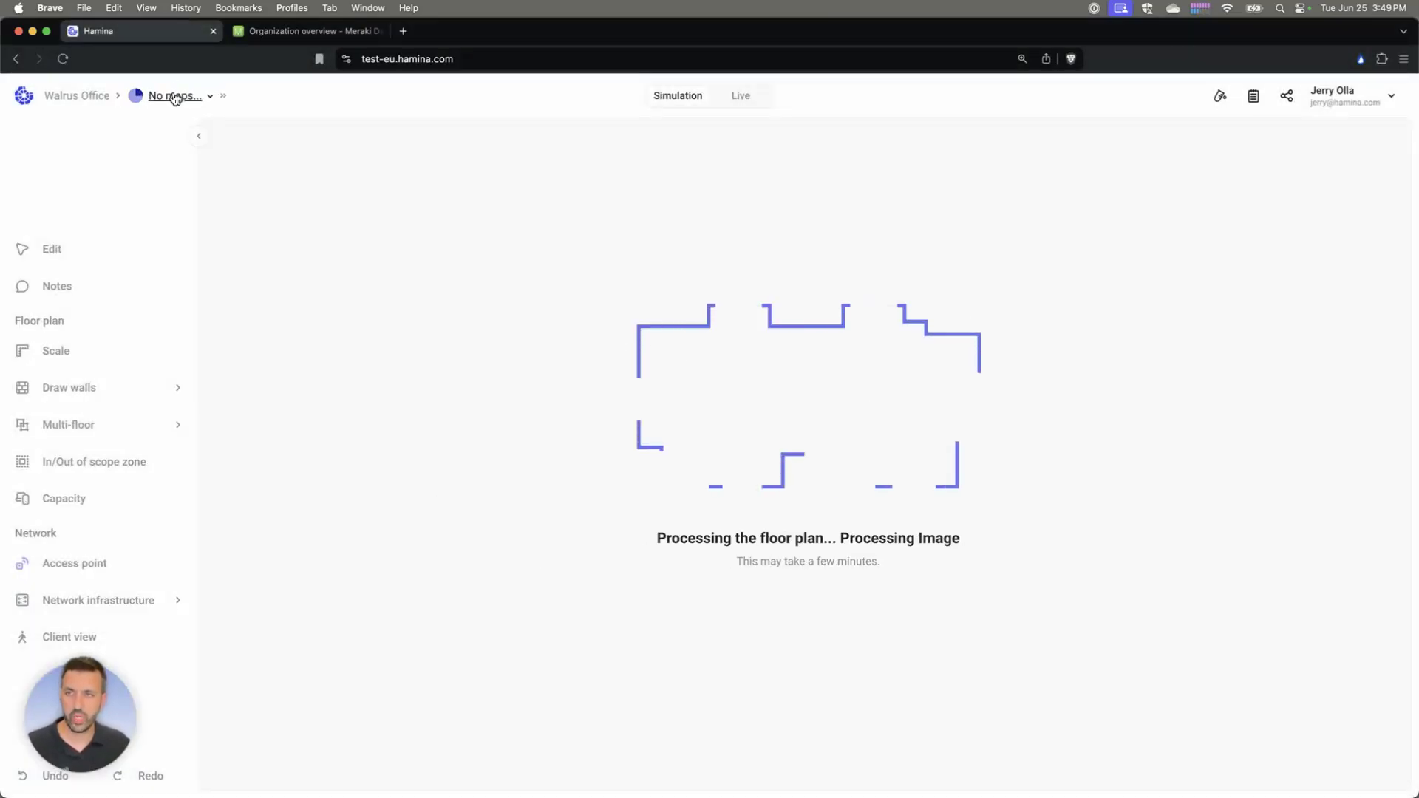
{"action": "left_click", "coordinate": [177, 96]}
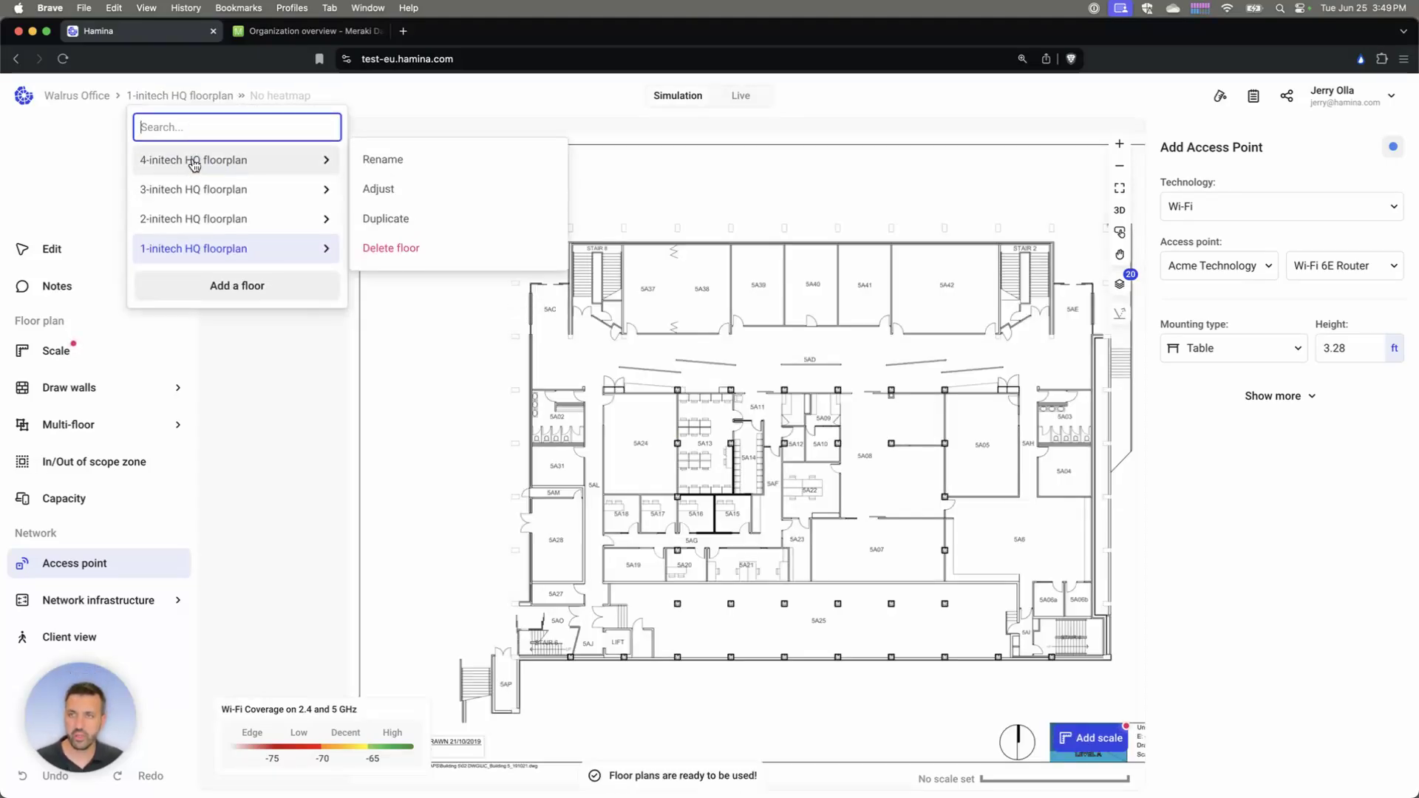
{"action": "left_click", "coordinate": [190, 160]}
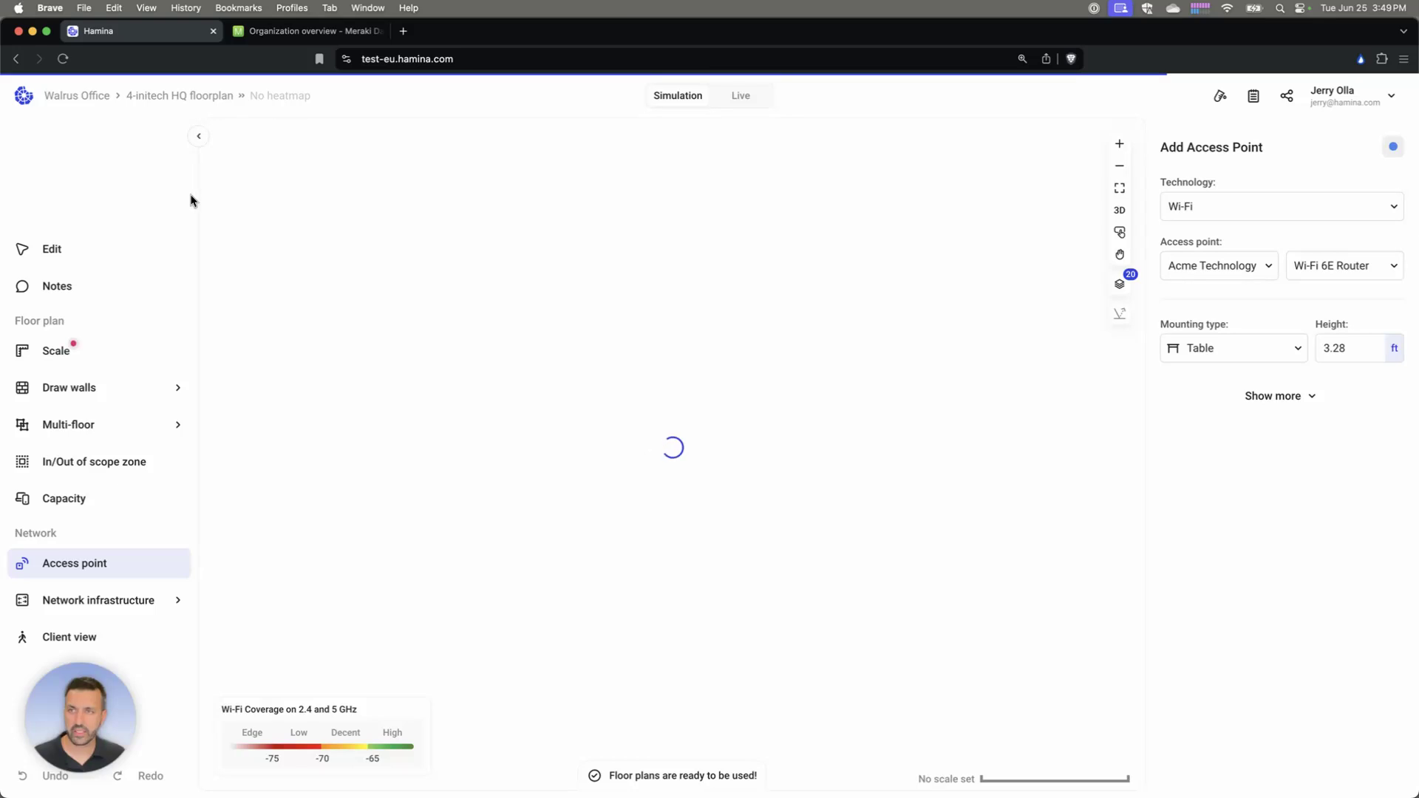
Import the Initech Office network into Walrus Office using the saved Cisco Meraki credentials
{"action": "left_click", "coordinate": [86, 103]}
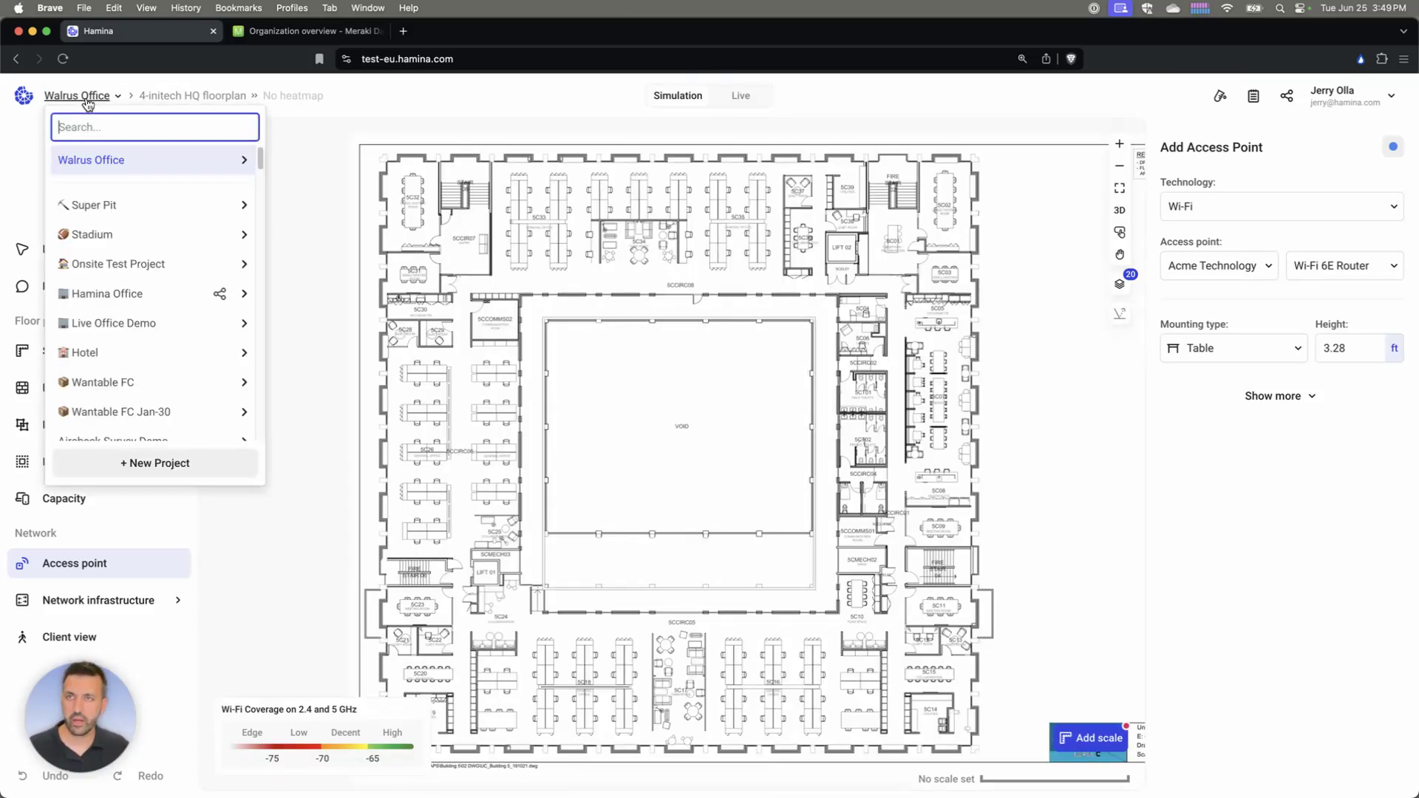
{"action": "mouse_move", "coordinate": [104, 158]}
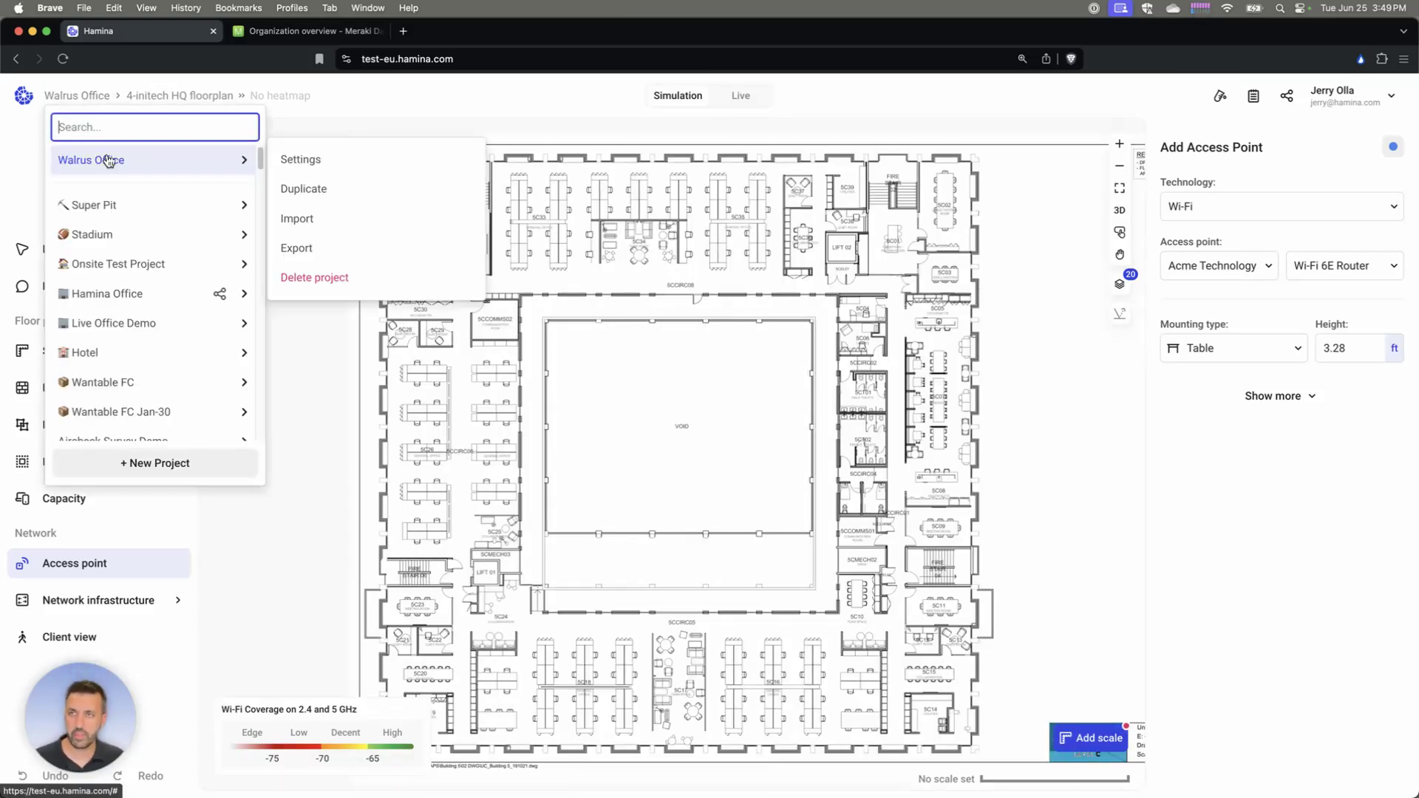
{"action": "left_click", "coordinate": [317, 224]}
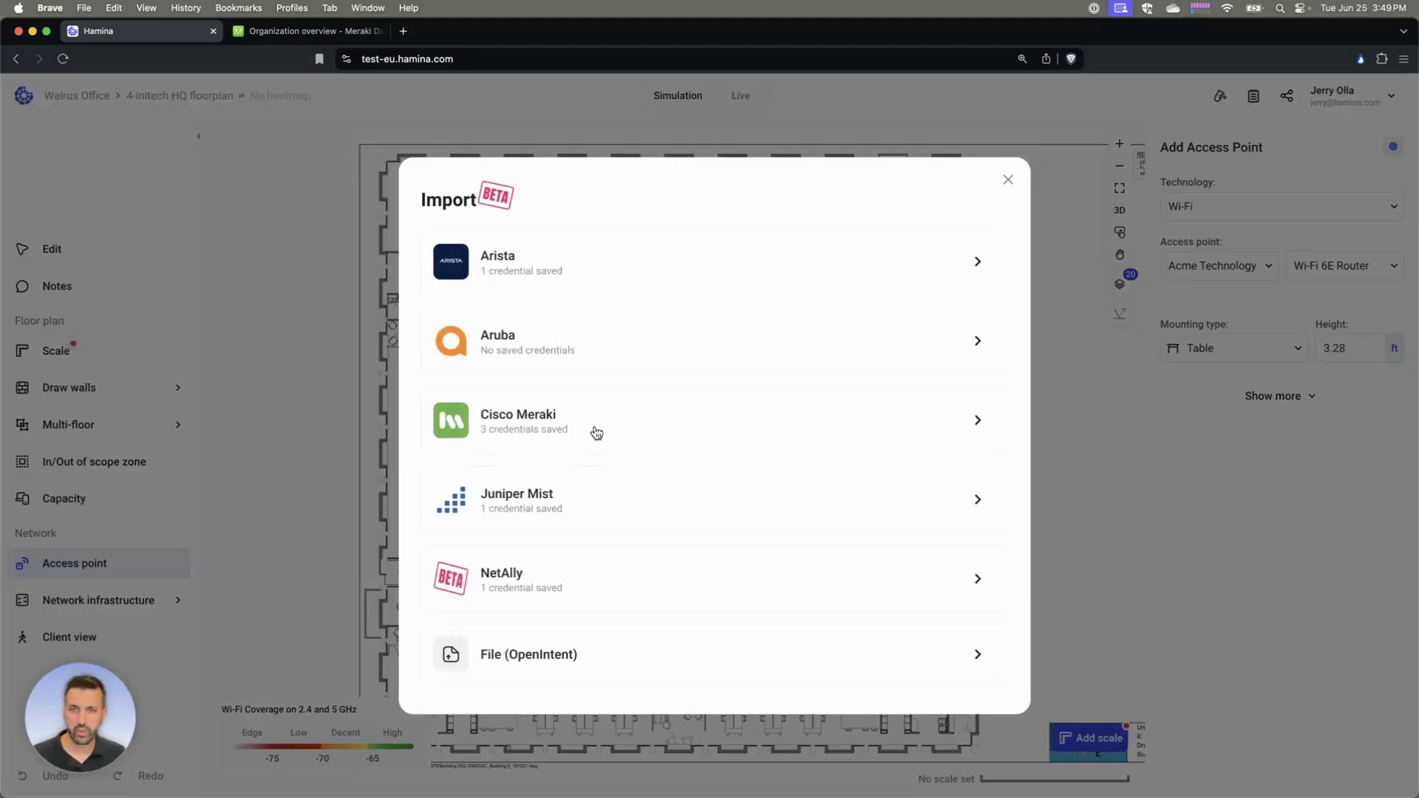
{"action": "left_click", "coordinate": [607, 428]}
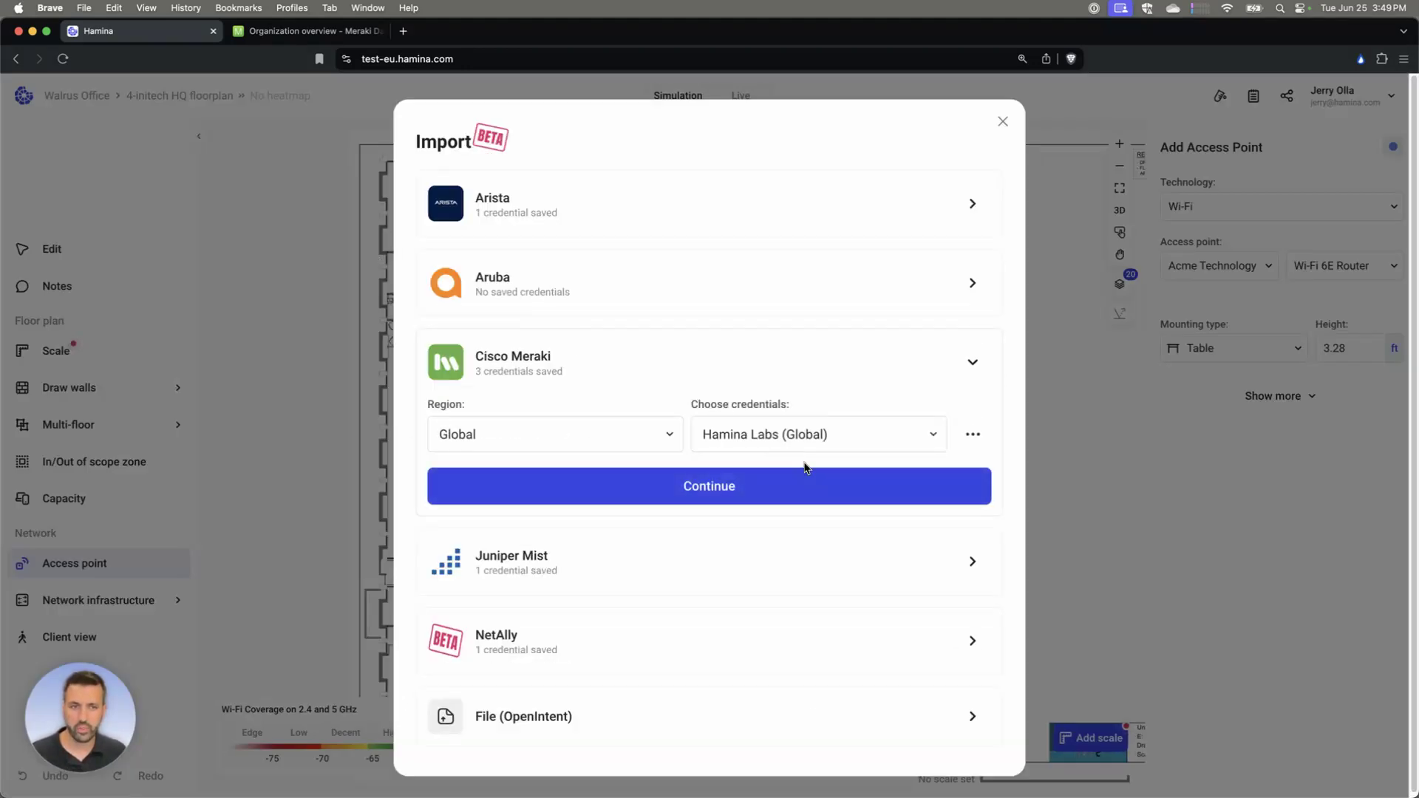
{"action": "left_click", "coordinate": [987, 437]}
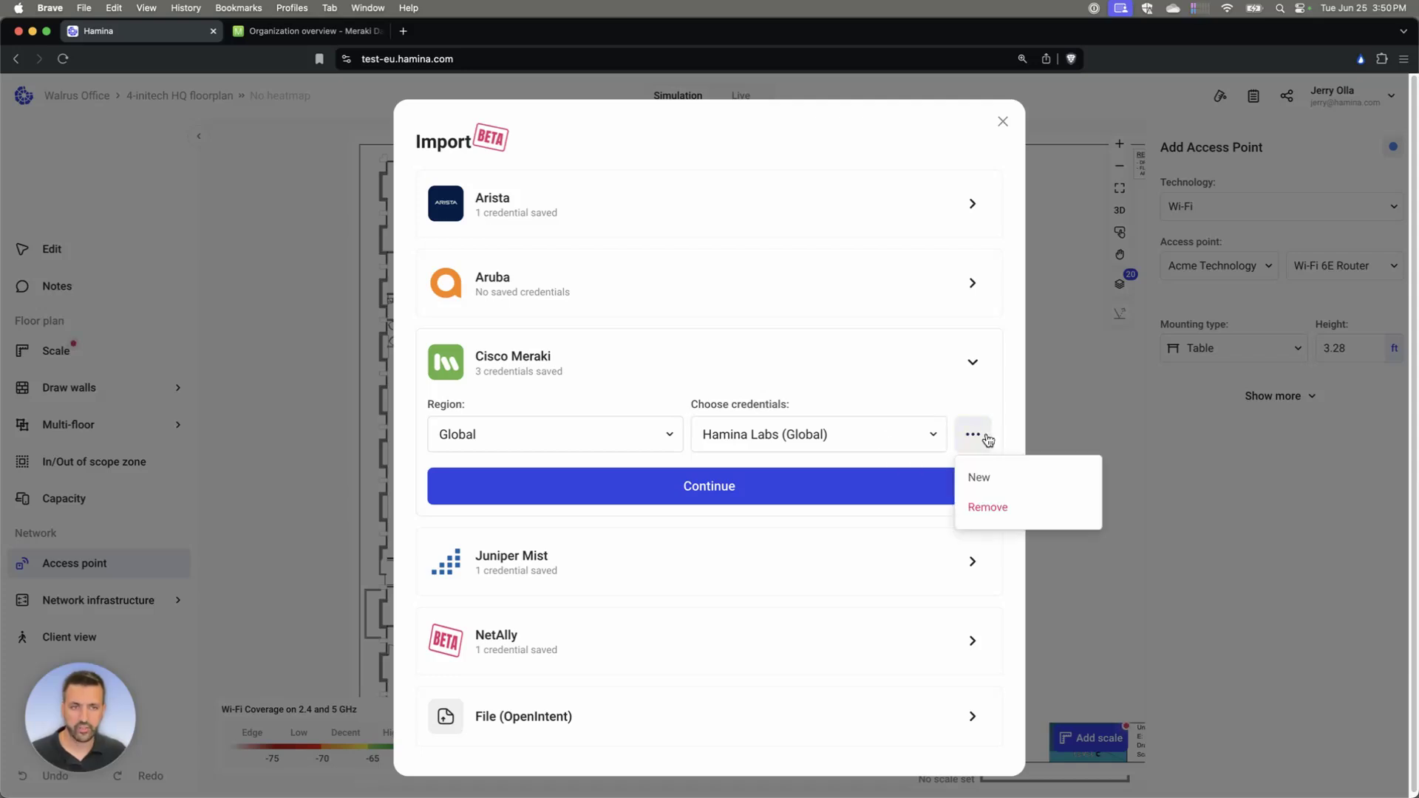
{"action": "left_click", "coordinate": [799, 401]}
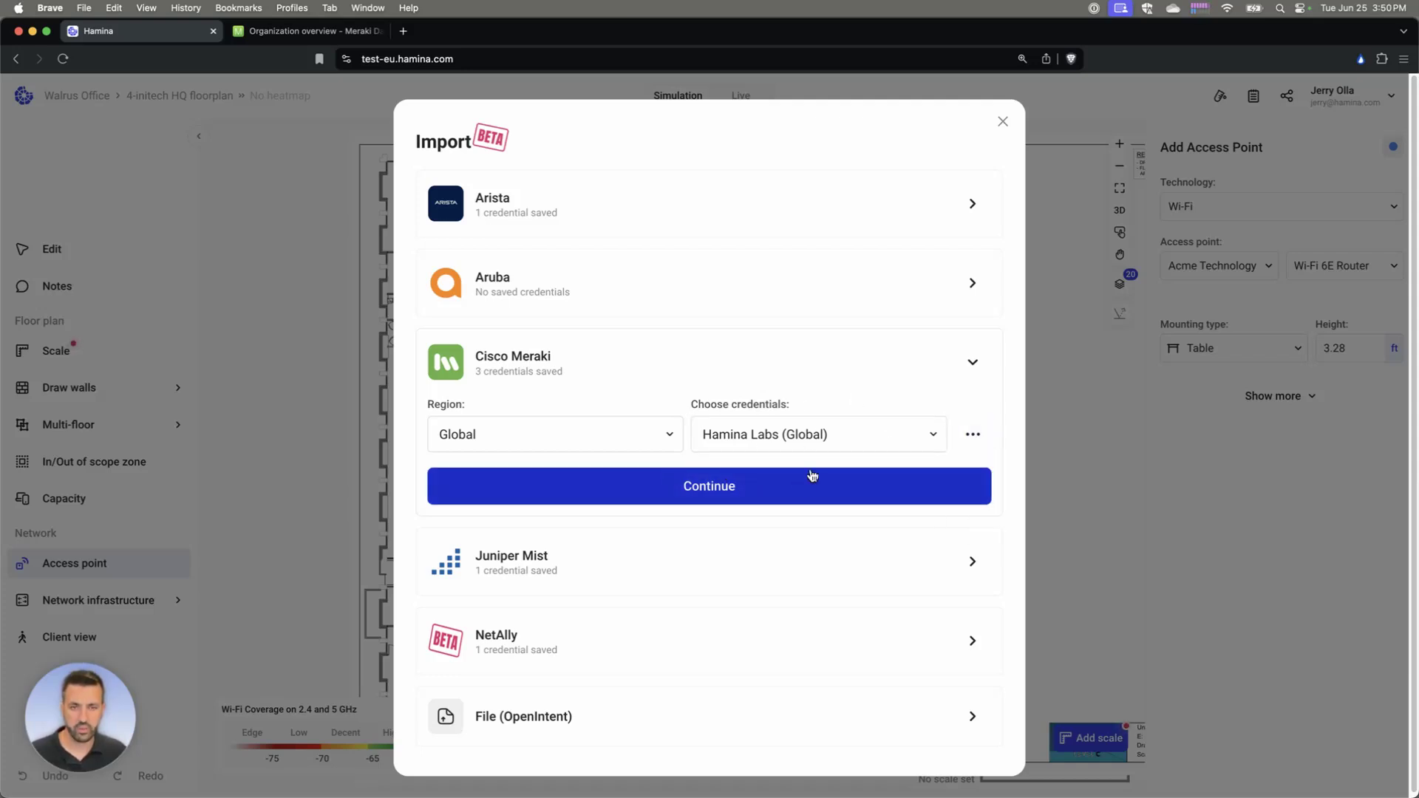
{"action": "left_click", "coordinate": [714, 497]}
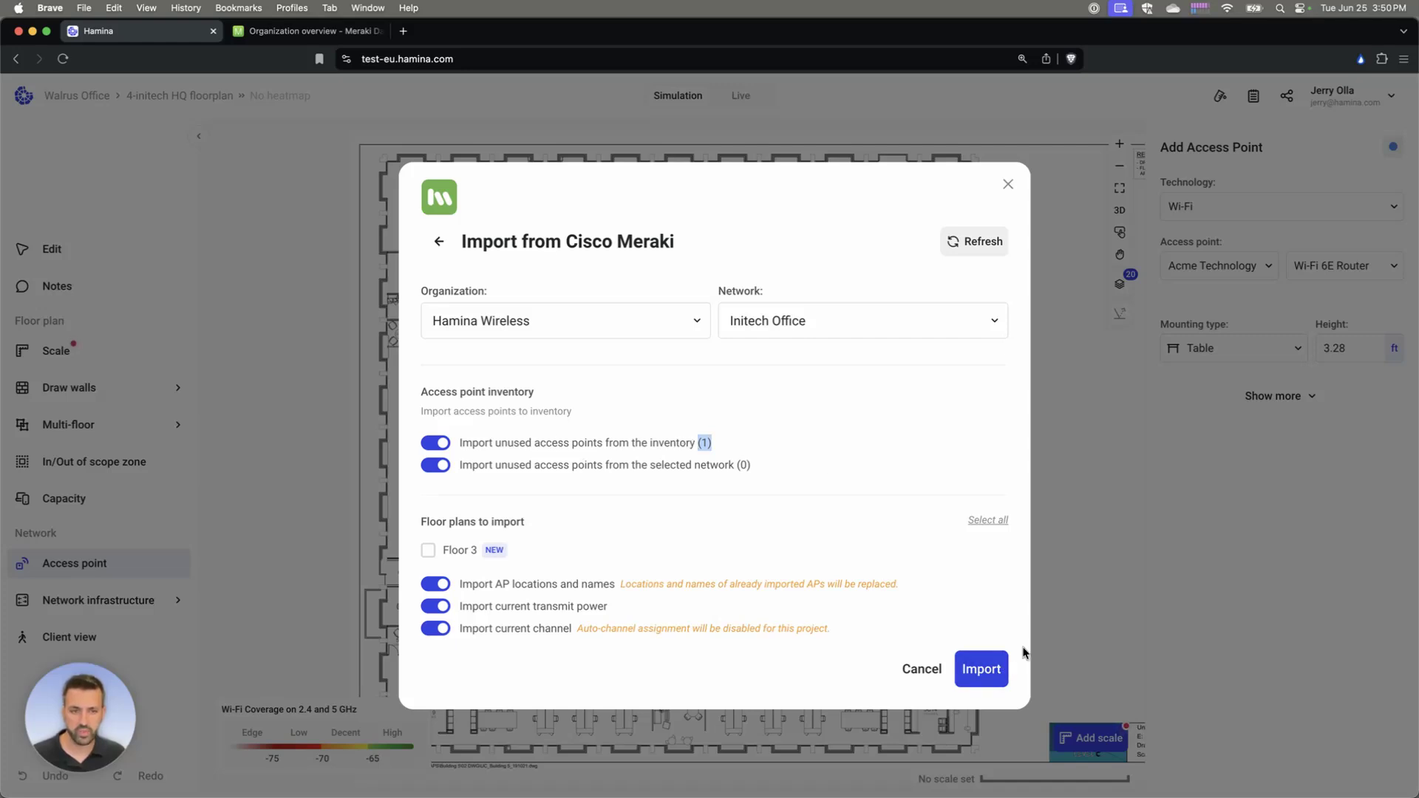
{"action": "left_click", "coordinate": [980, 671]}
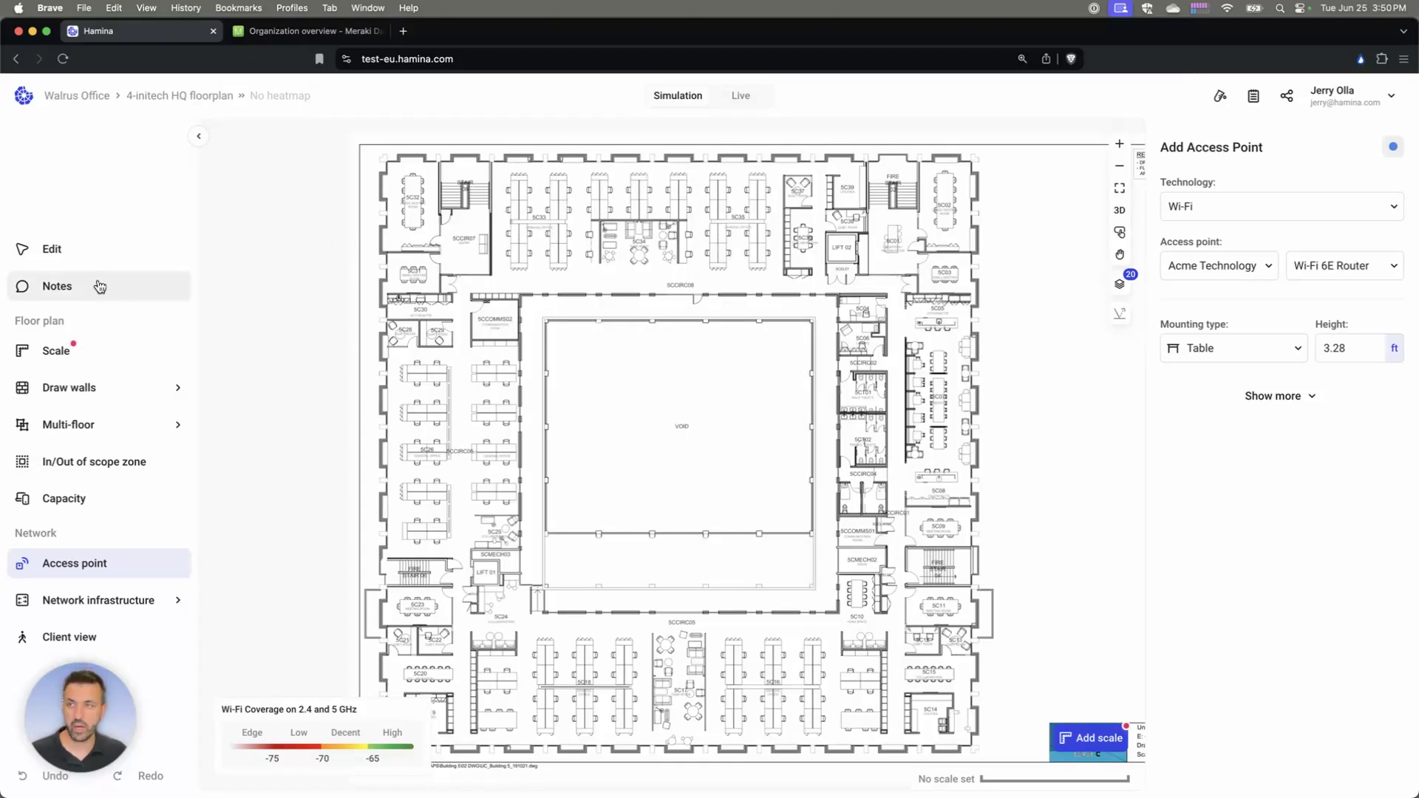
Scale floor 4 by drawing a reference line across the upper corridor set to 200 ft
{"action": "left_click", "coordinate": [77, 342]}
{"action": "left_click_drag", "start_coordinate": [382, 265], "coordinate": [977, 264]}
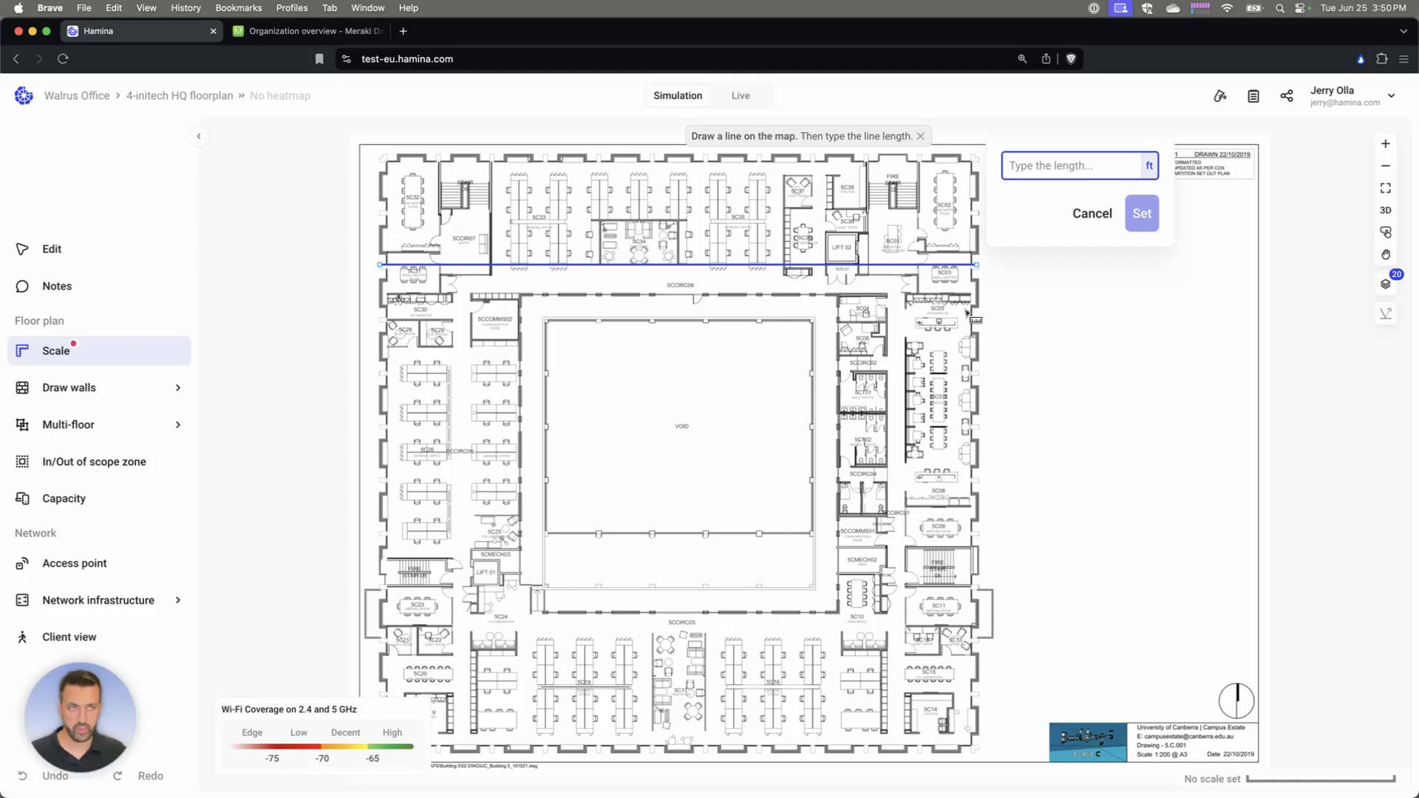
{"action": "type", "text": "200"}
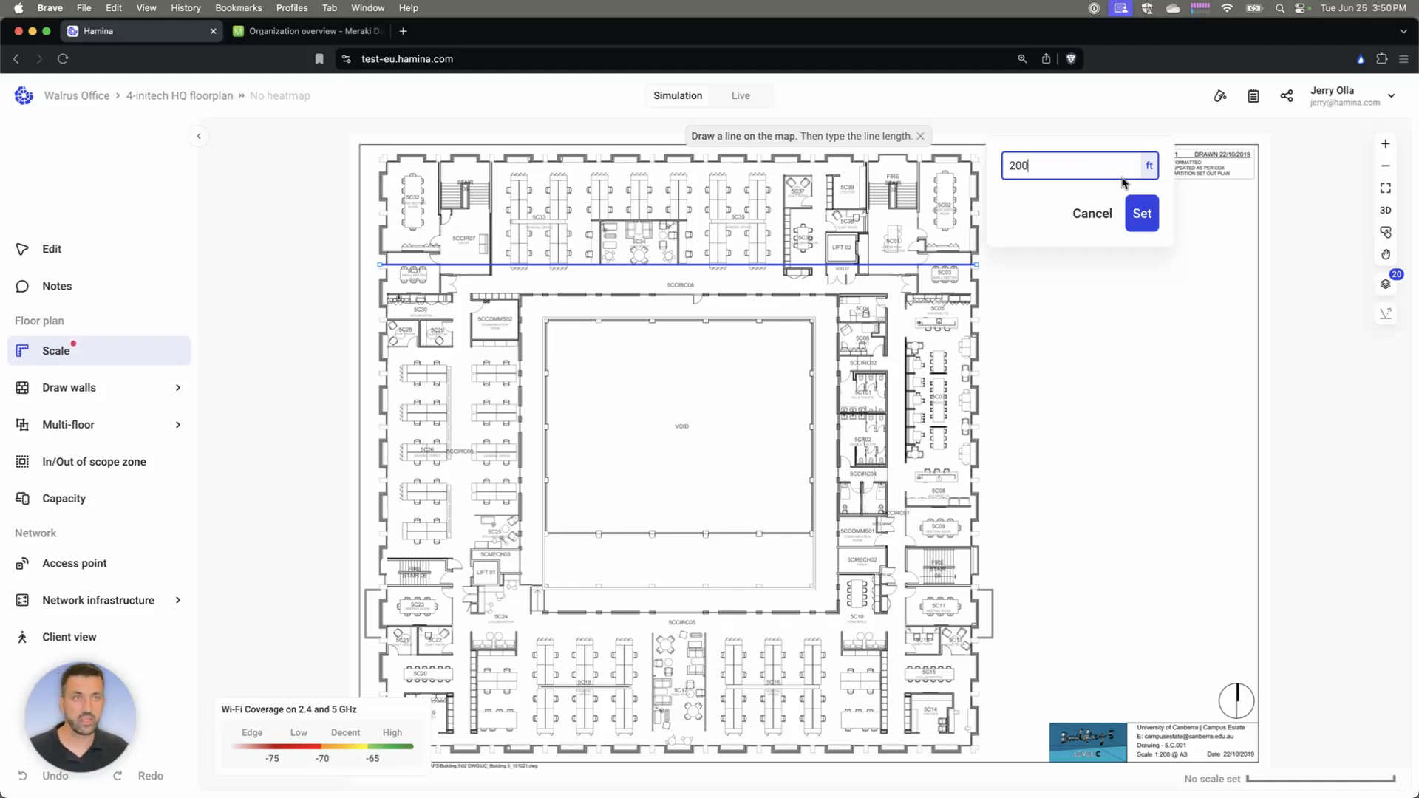
{"action": "left_click", "coordinate": [1142, 214]}
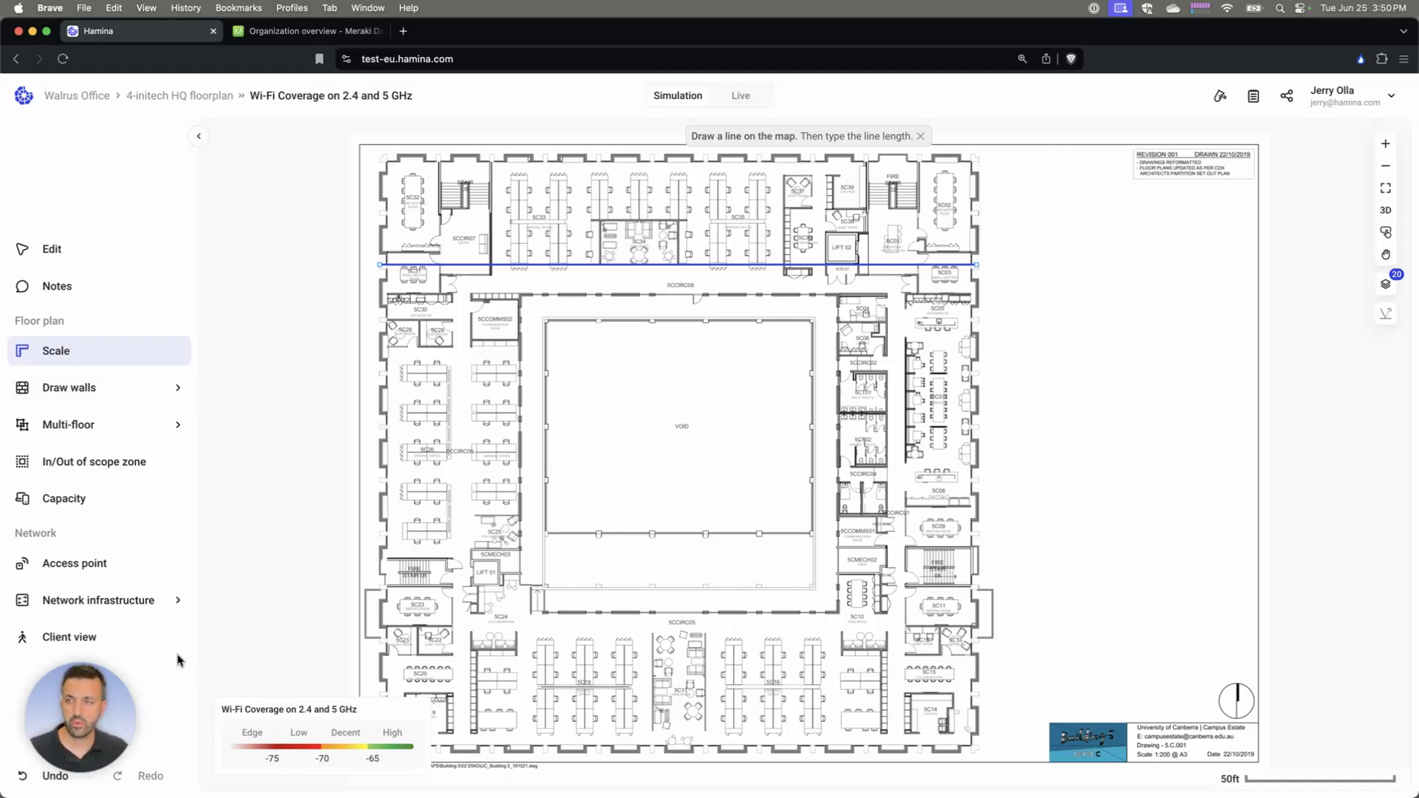
Place a Meraki MR18 access point near the bottom of the floor 4 plan
{"action": "left_click", "coordinate": [74, 563]}
{"action": "left_click", "coordinate": [1214, 261]}
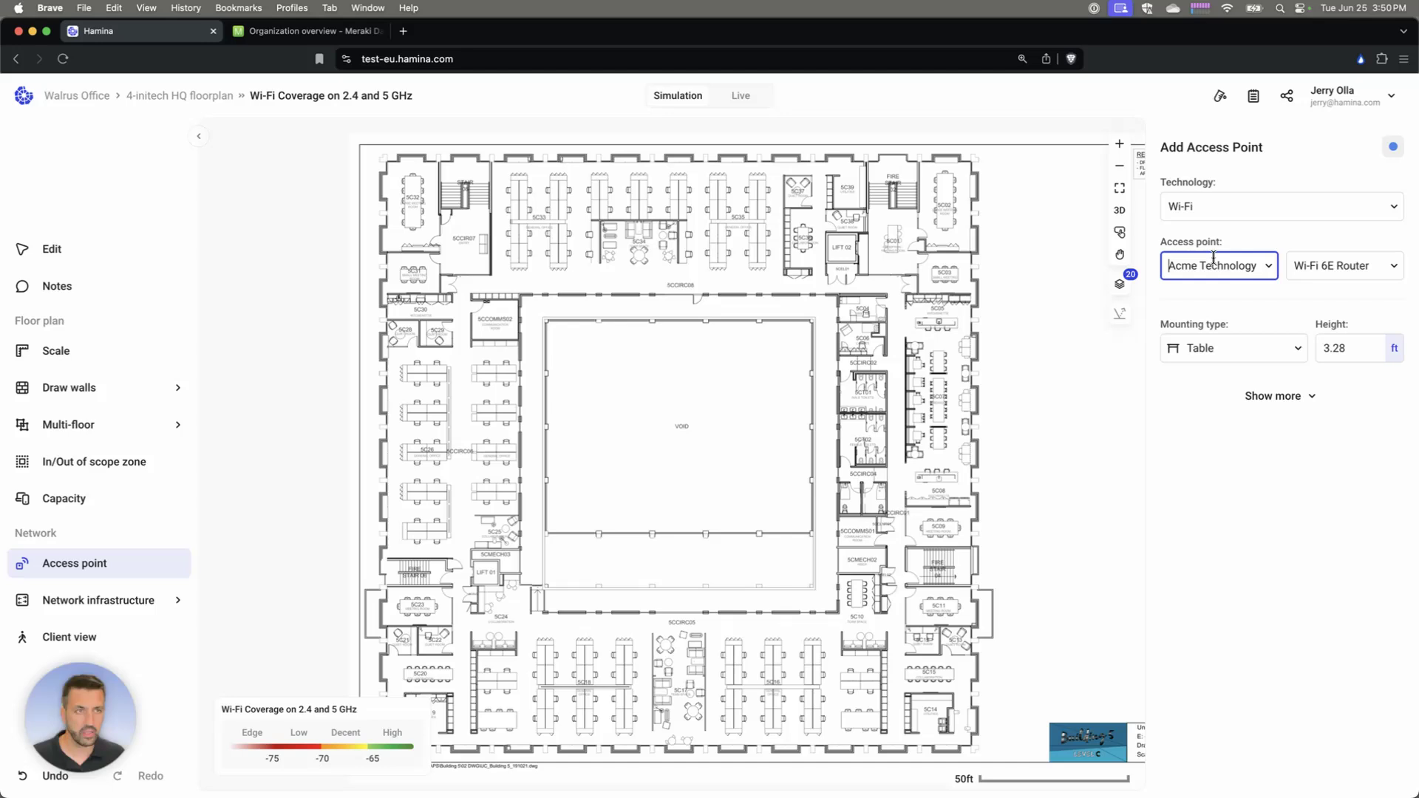
{"action": "type", "text": "mer"}
{"action": "left_click", "coordinate": [1235, 306]}
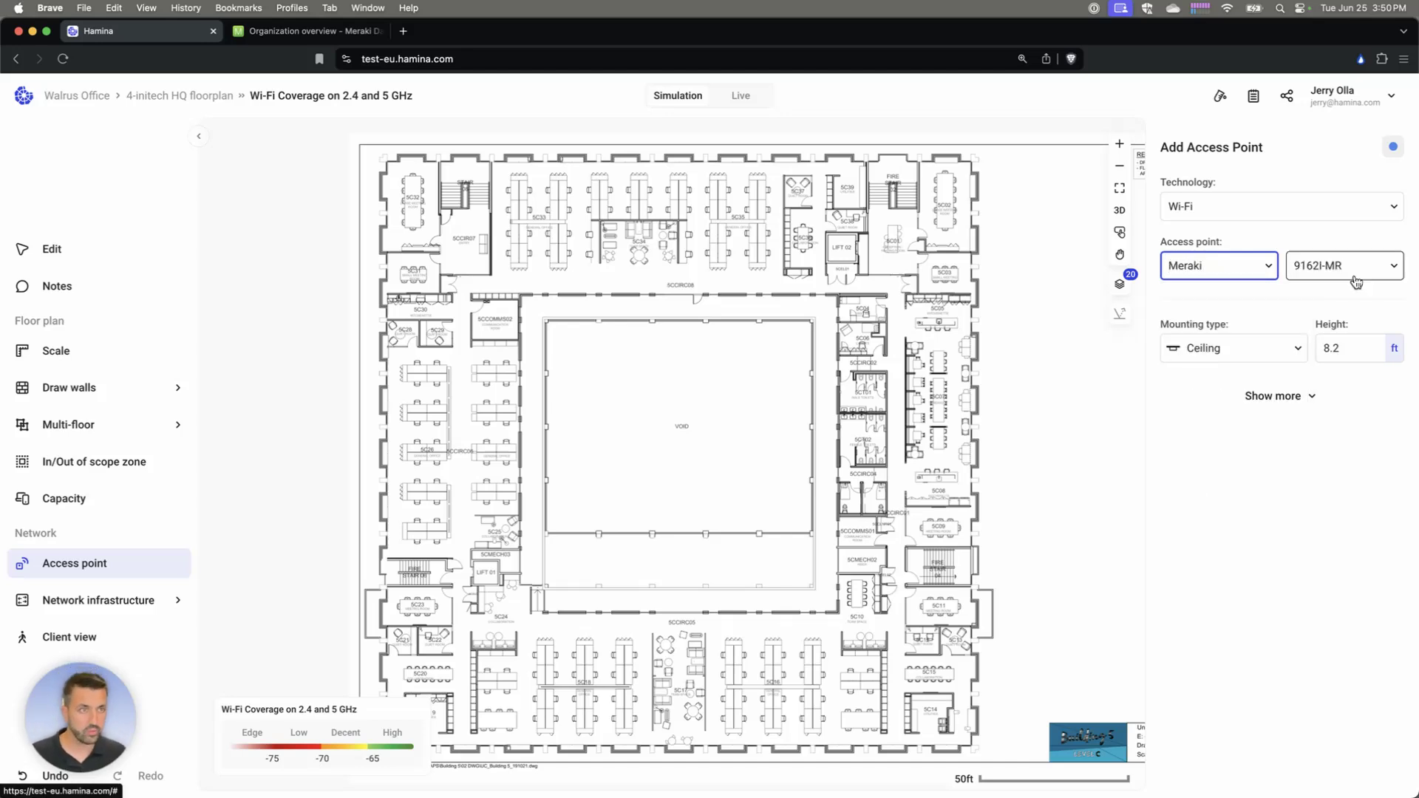
{"action": "left_click", "coordinate": [1352, 267]}
{"action": "type", "text": "18"}
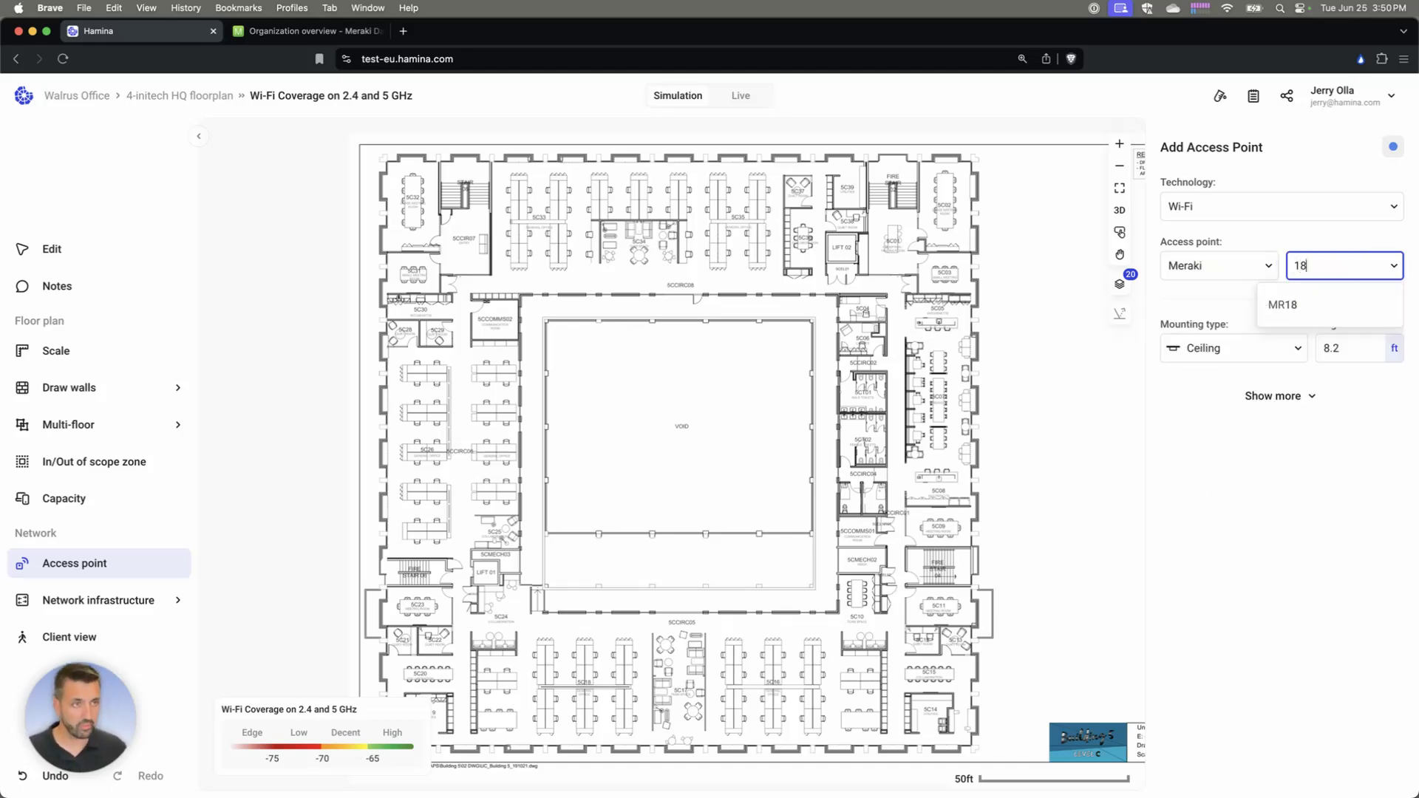
{"action": "left_click", "coordinate": [1343, 308]}
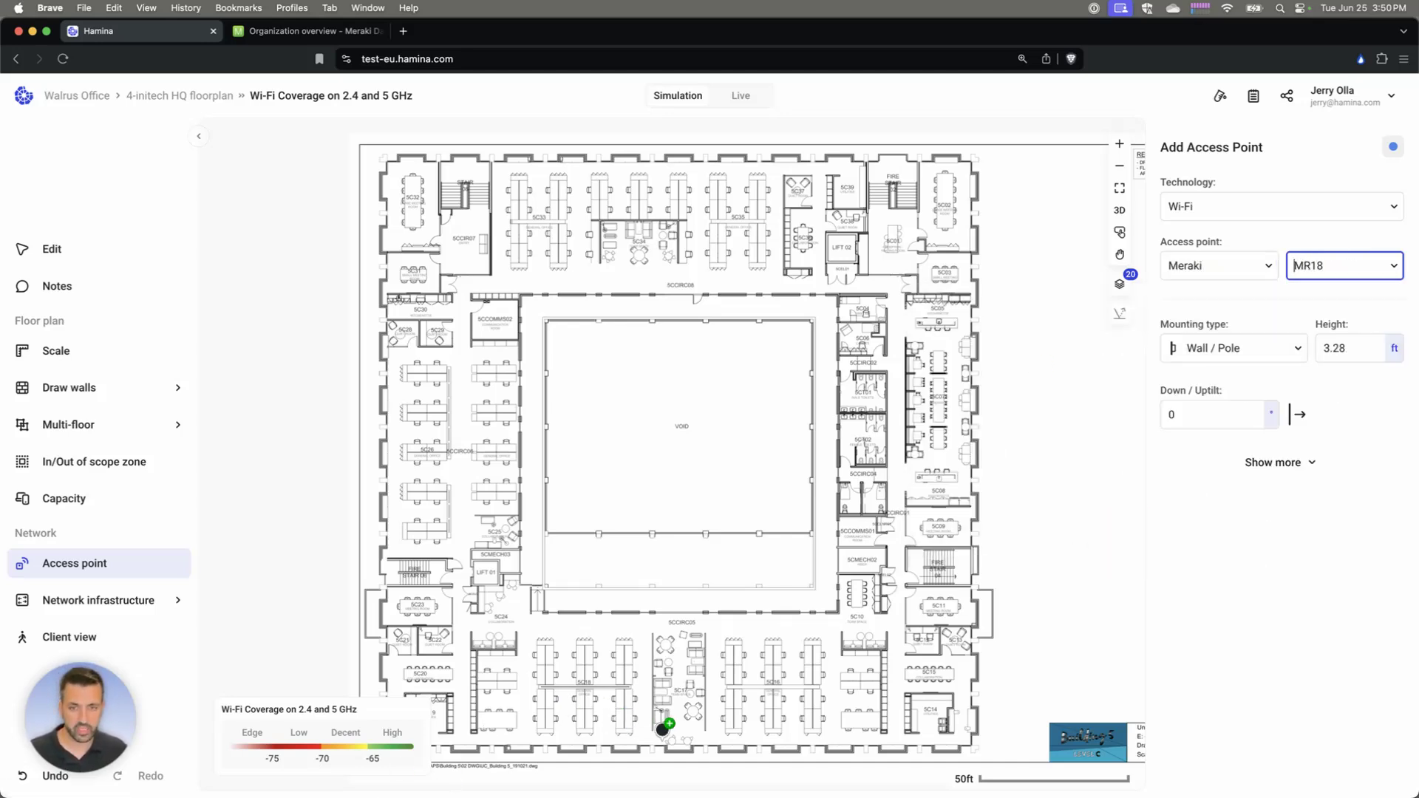
{"action": "left_click", "coordinate": [679, 721]}
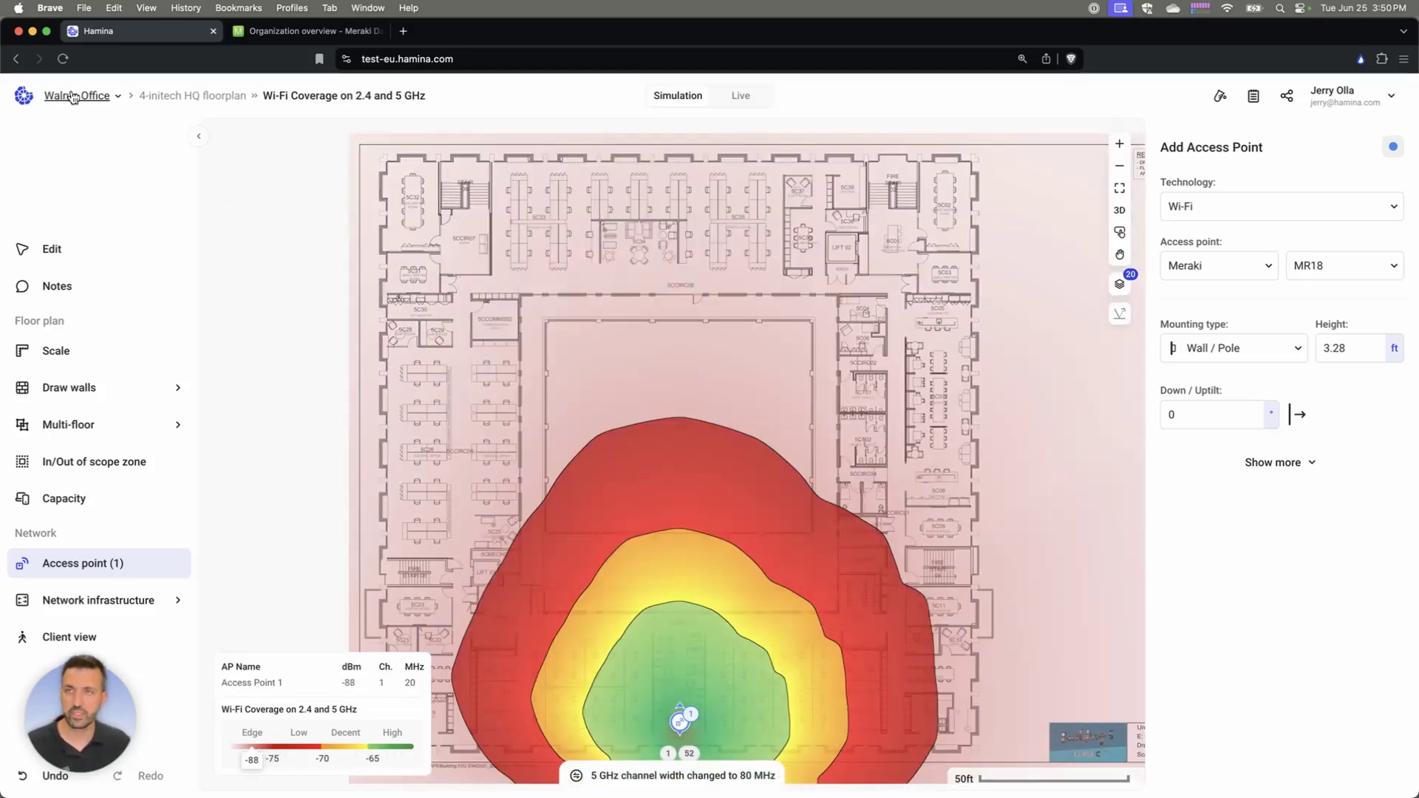
Reveal the access point's extra settings: name, channel, transmit power and power allocation
{"action": "left_click", "coordinate": [73, 97]}
{"action": "mouse_move", "coordinate": [153, 162]}
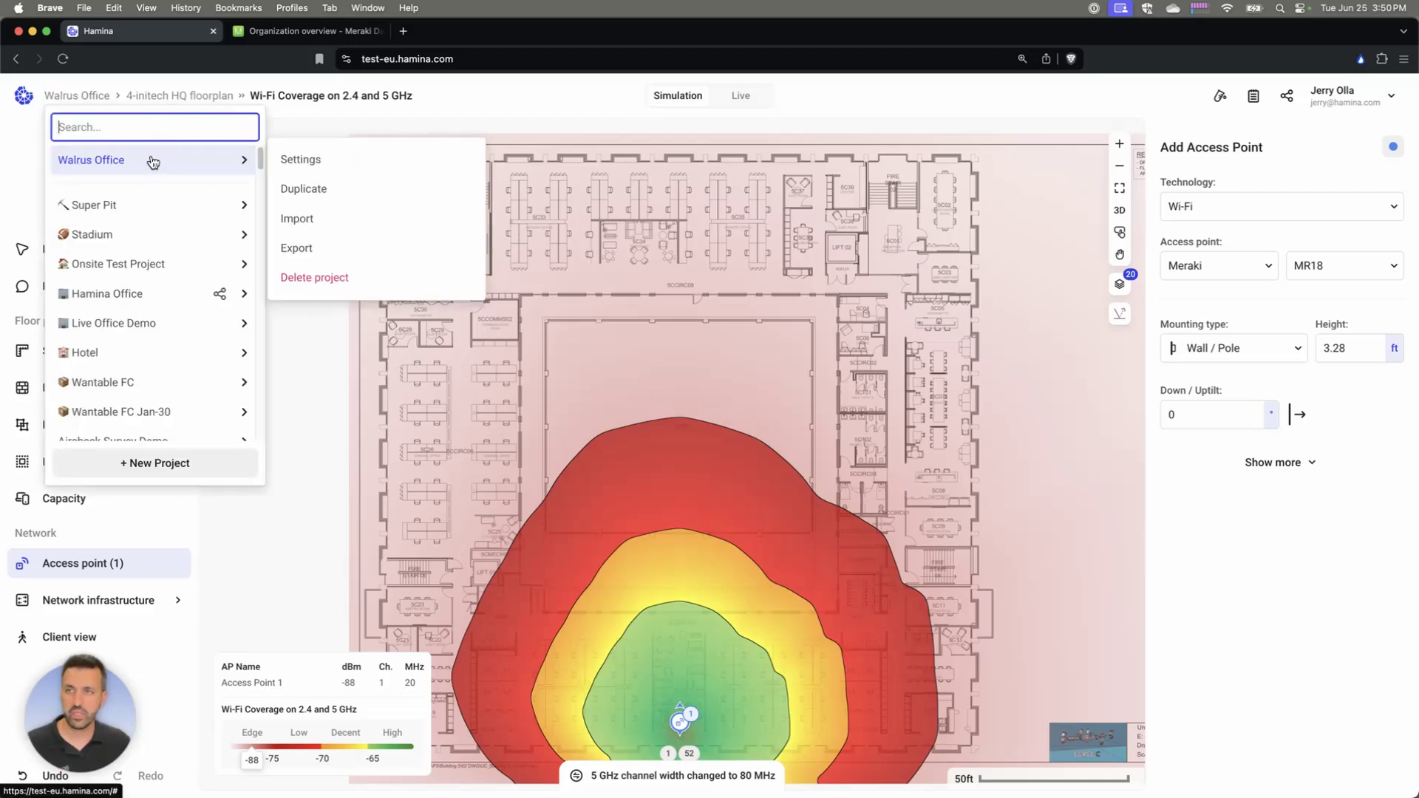
{"action": "left_click", "coordinate": [1272, 463]}
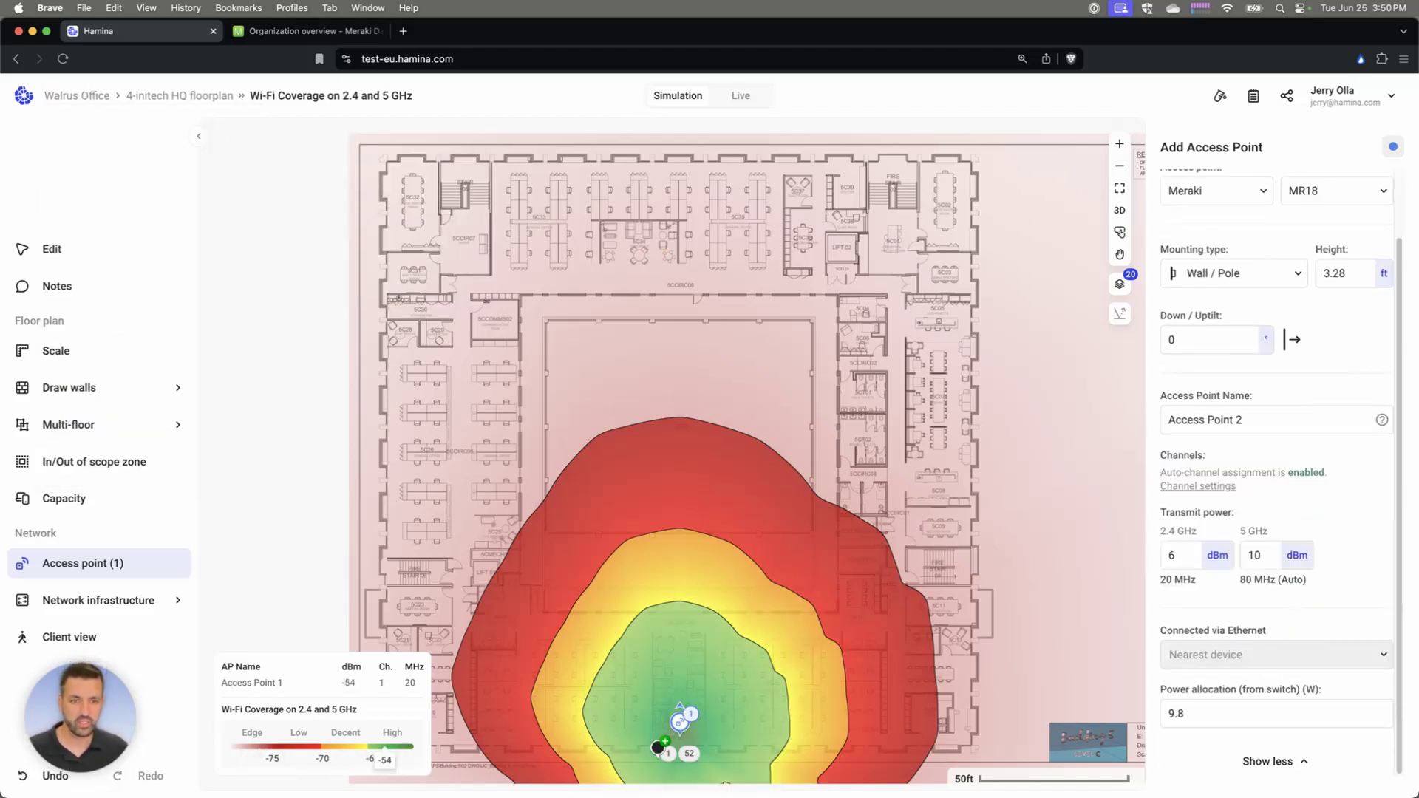
Link the placed access point to its matching Meraki inventory device by MAC and serial
{"action": "left_click", "coordinate": [680, 736]}
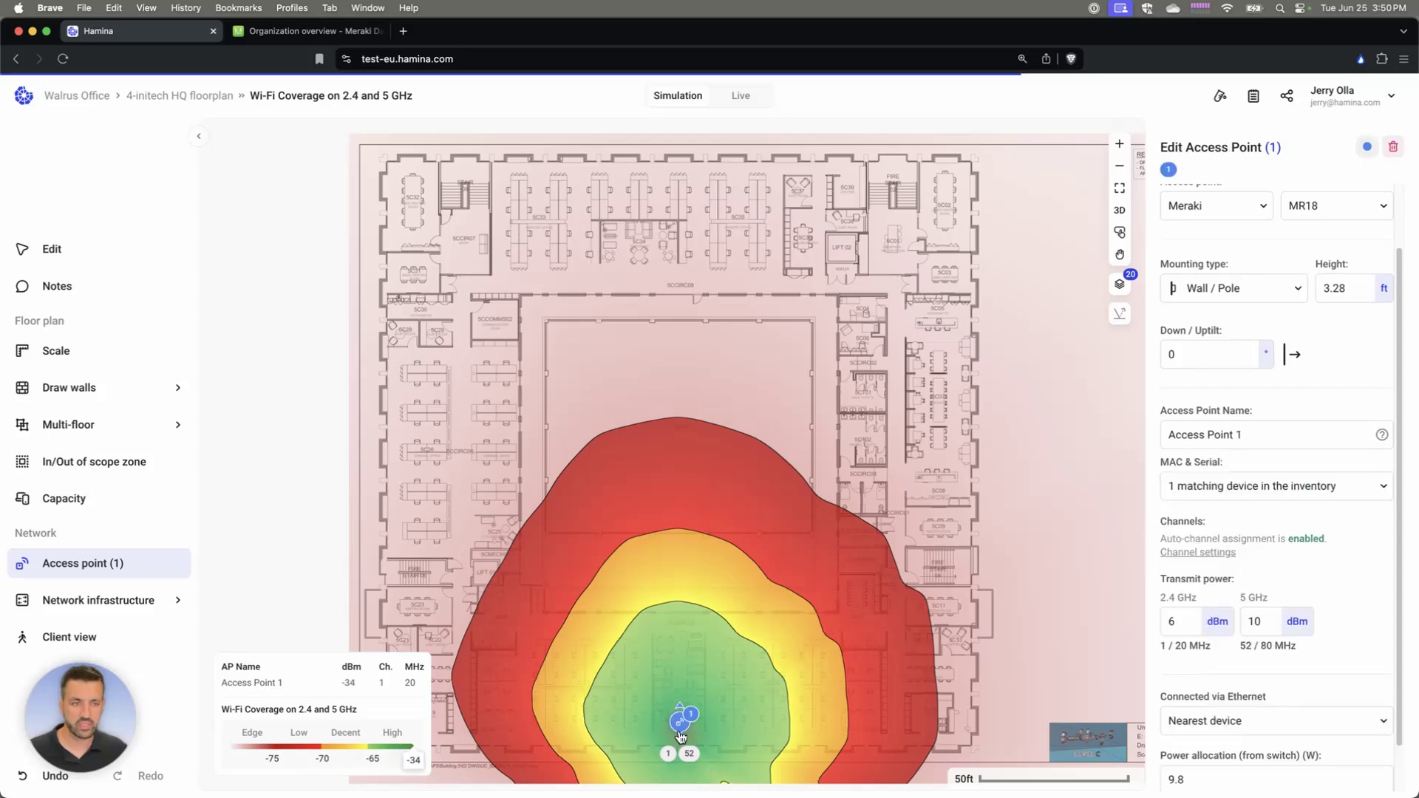
{"action": "left_click", "coordinate": [1278, 486]}
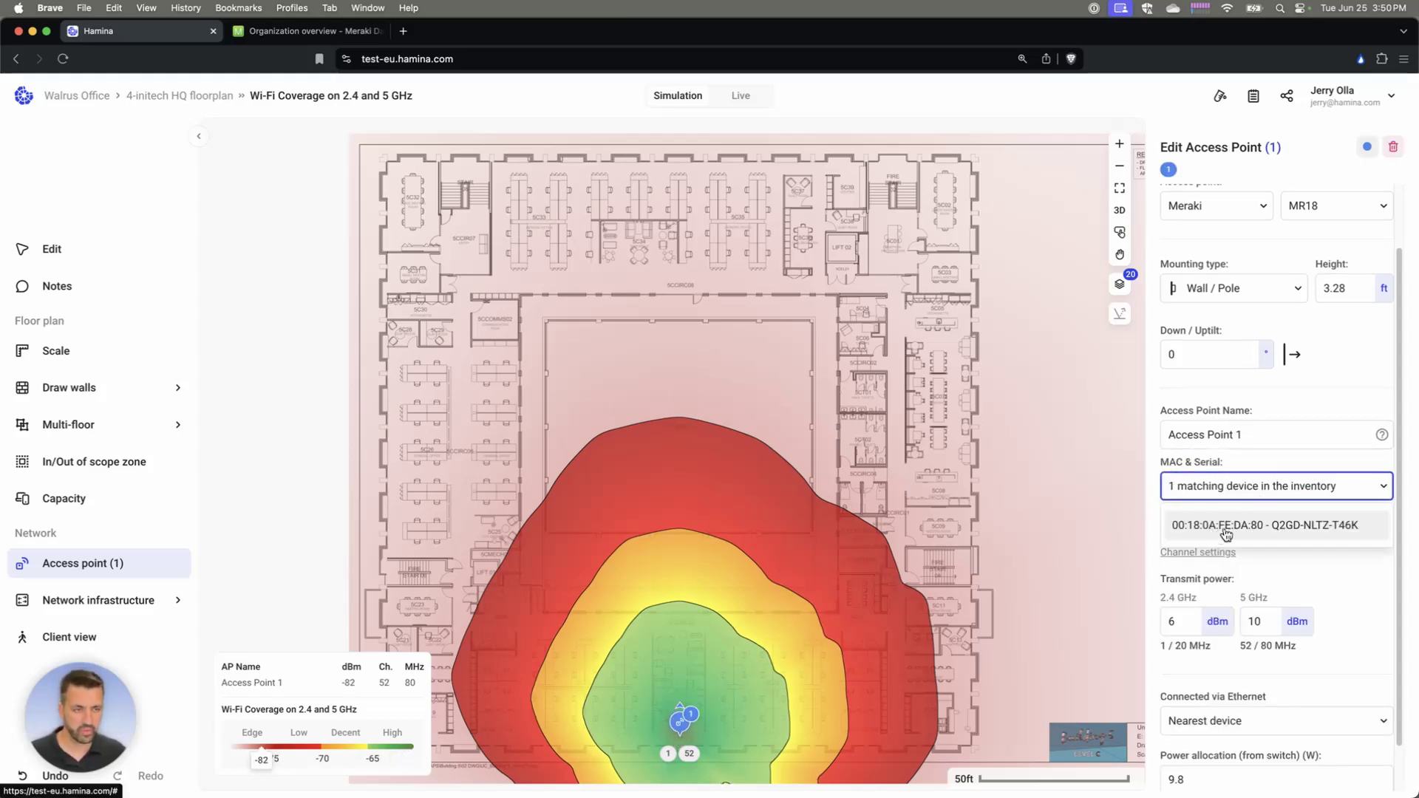
{"action": "left_click", "coordinate": [1257, 529]}
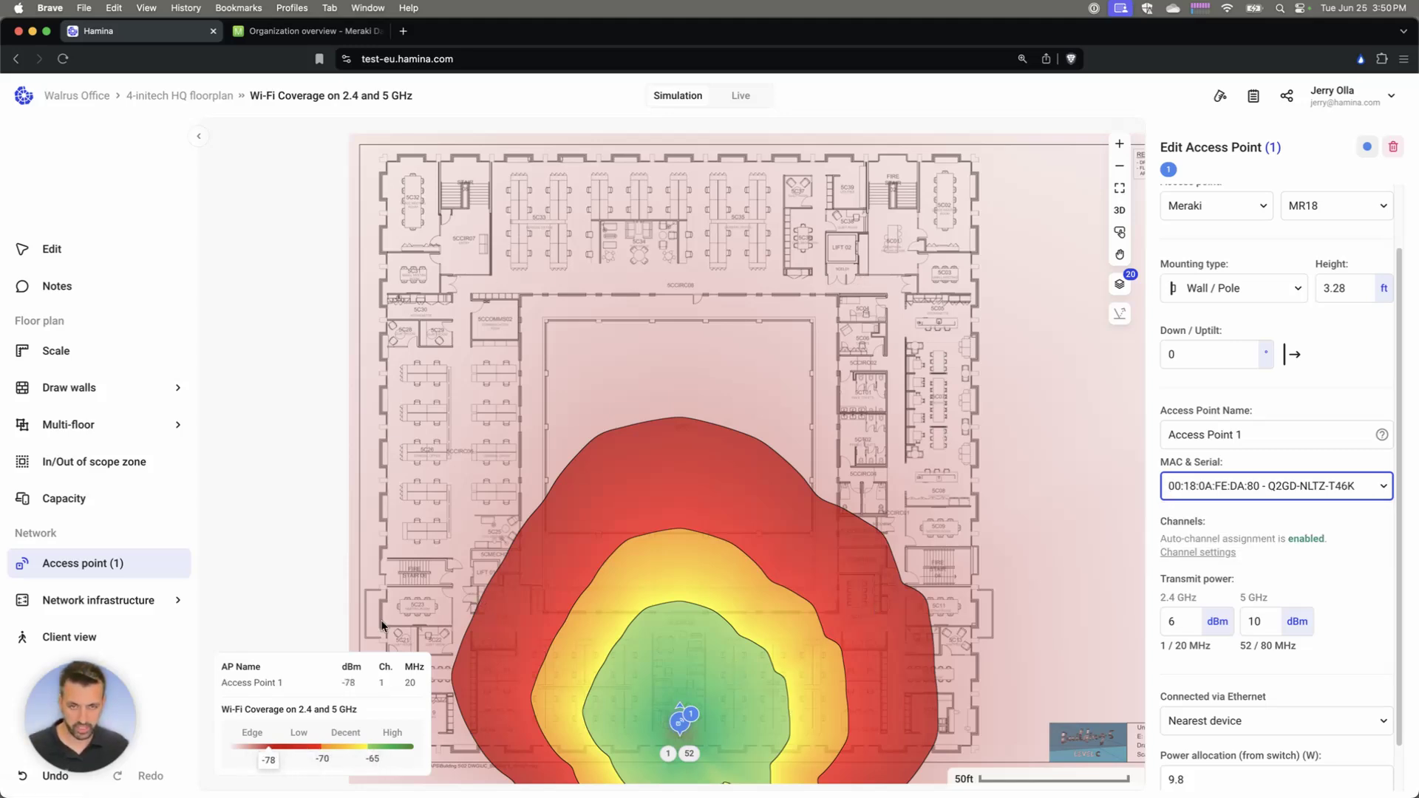
Rename the access point to AP01
{"action": "left_click", "coordinate": [1323, 436]}
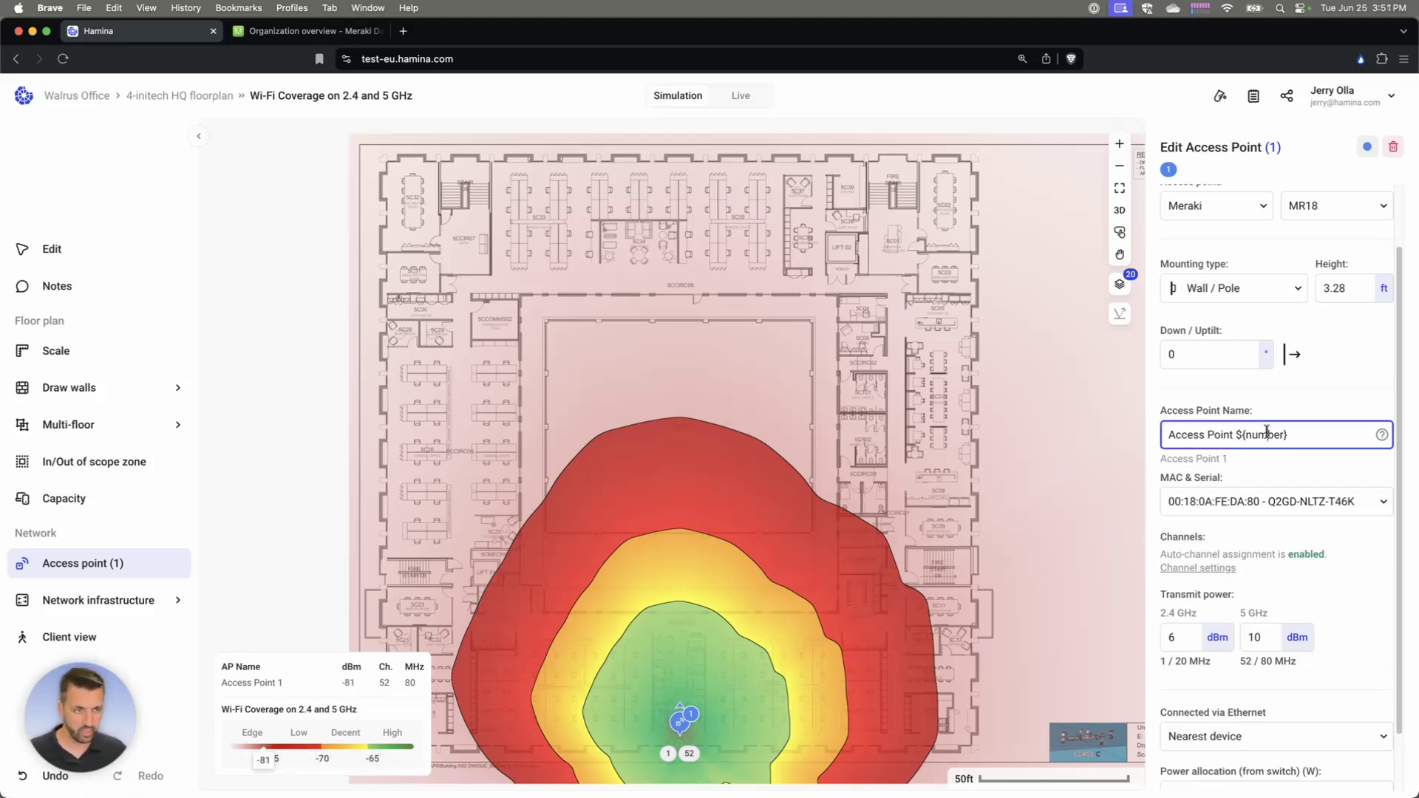
{"action": "left_click_drag", "start_coordinate": [1339, 438], "coordinate": [1077, 429]}
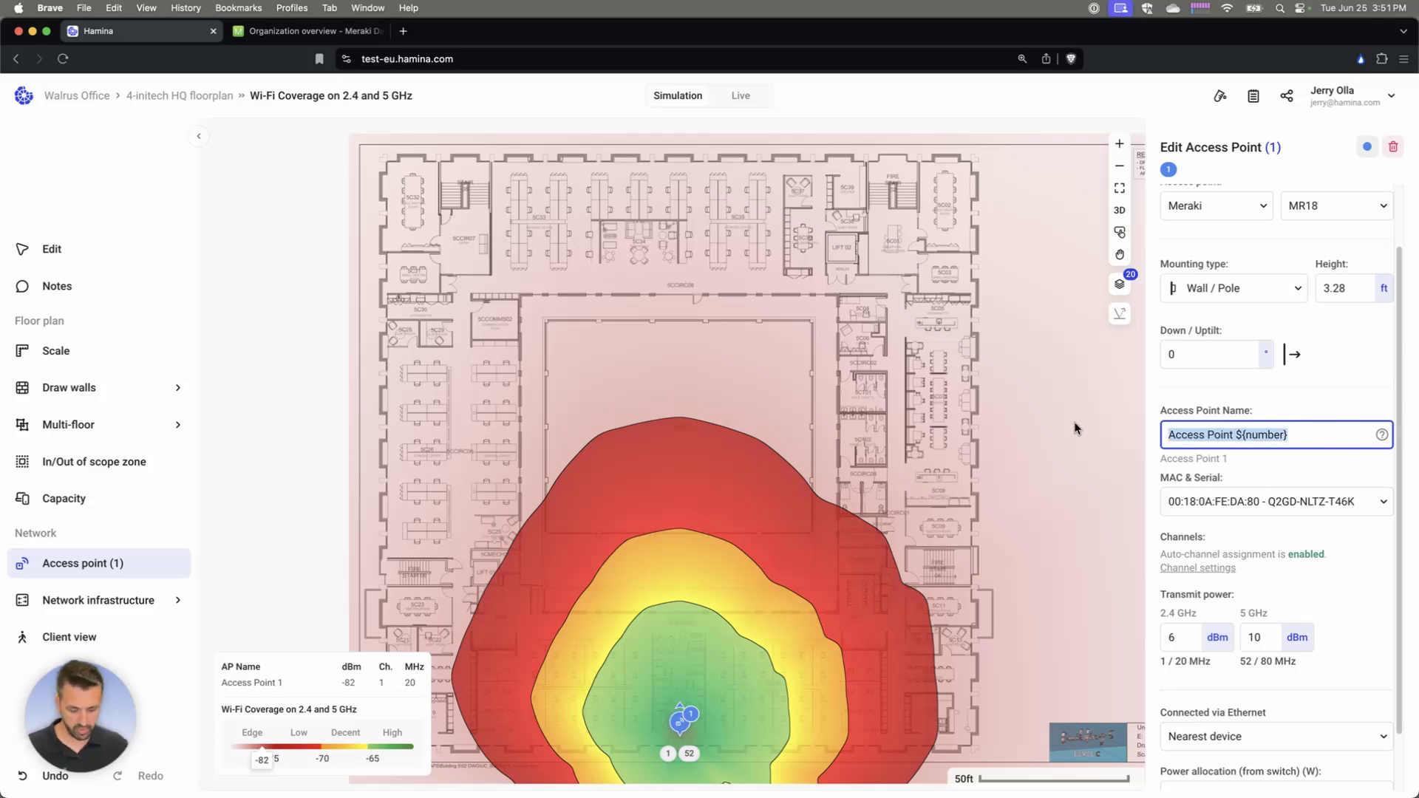
{"action": "type", "text": "AP01"}
{"action": "key", "text": "Tab"}
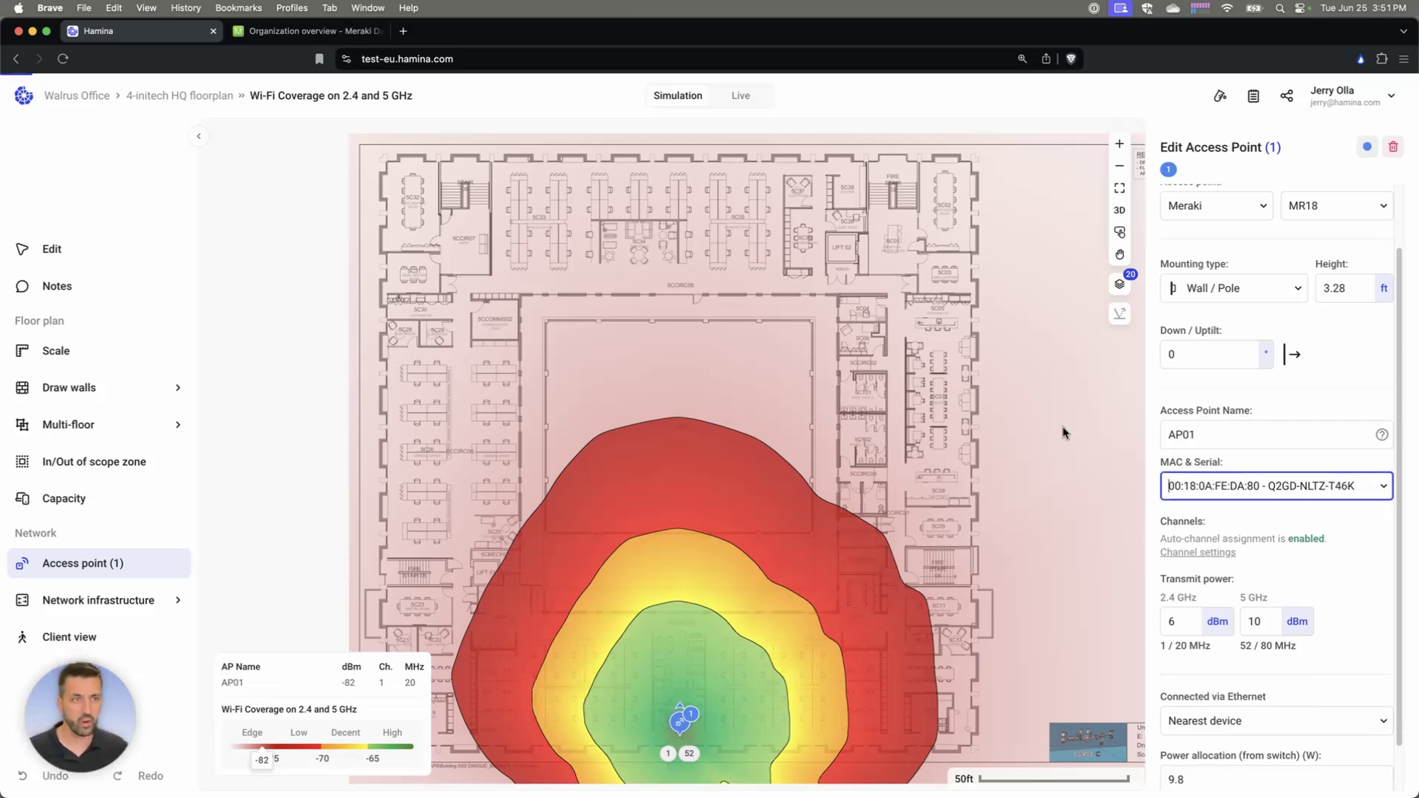
Start a Cisco Meraki export targeting a newly created network named 'Walrus Office'
{"action": "left_click", "coordinate": [88, 97]}
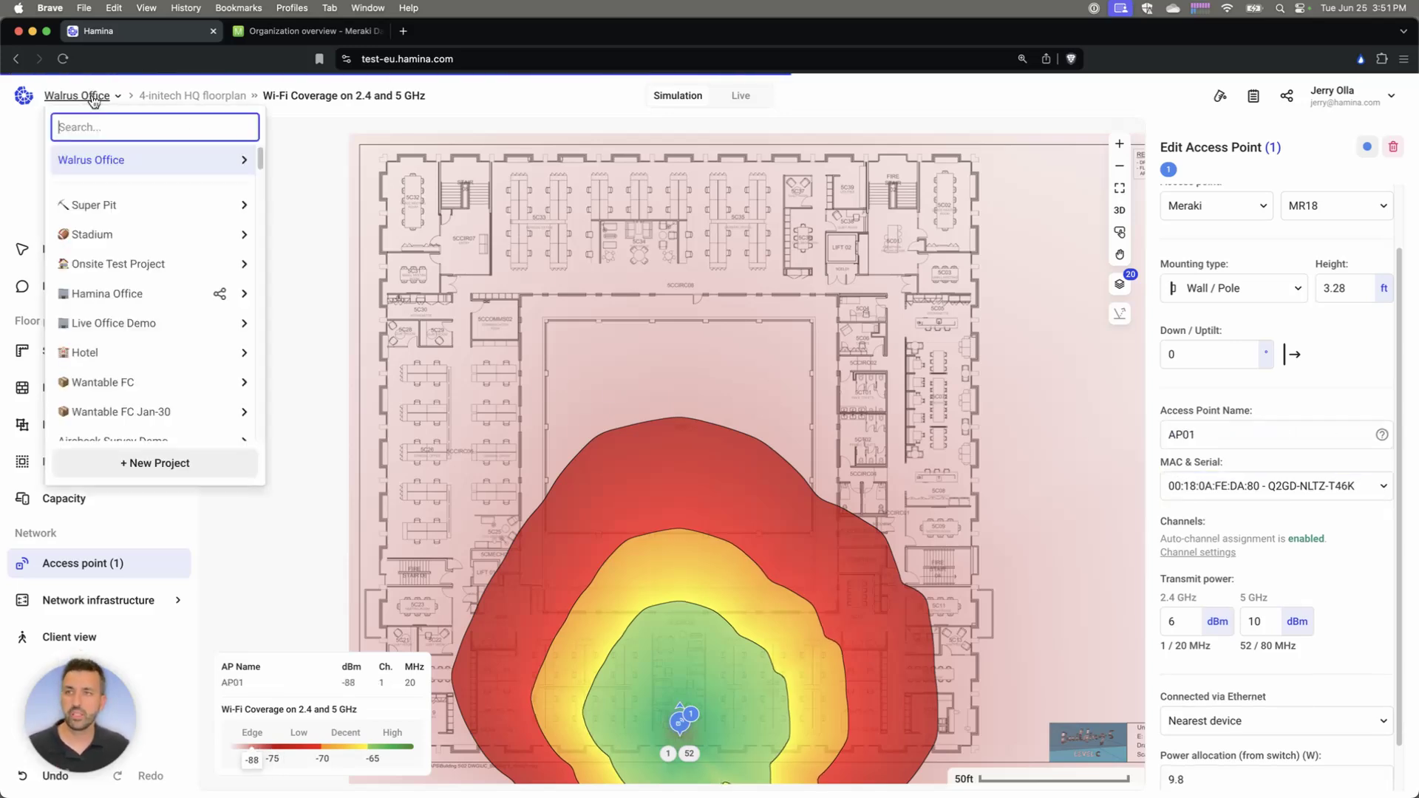
{"action": "mouse_move", "coordinate": [236, 160]}
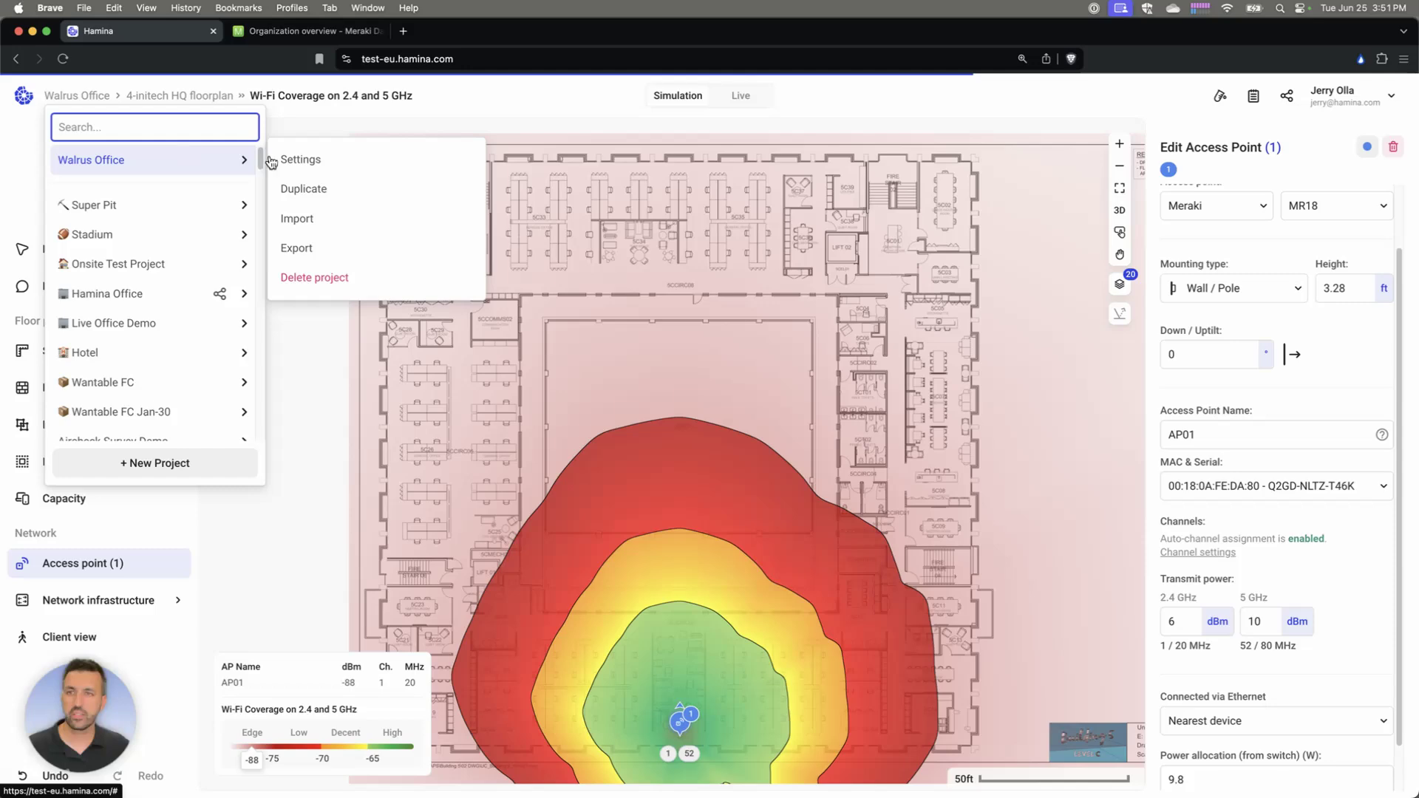
{"action": "left_click", "coordinate": [299, 248]}
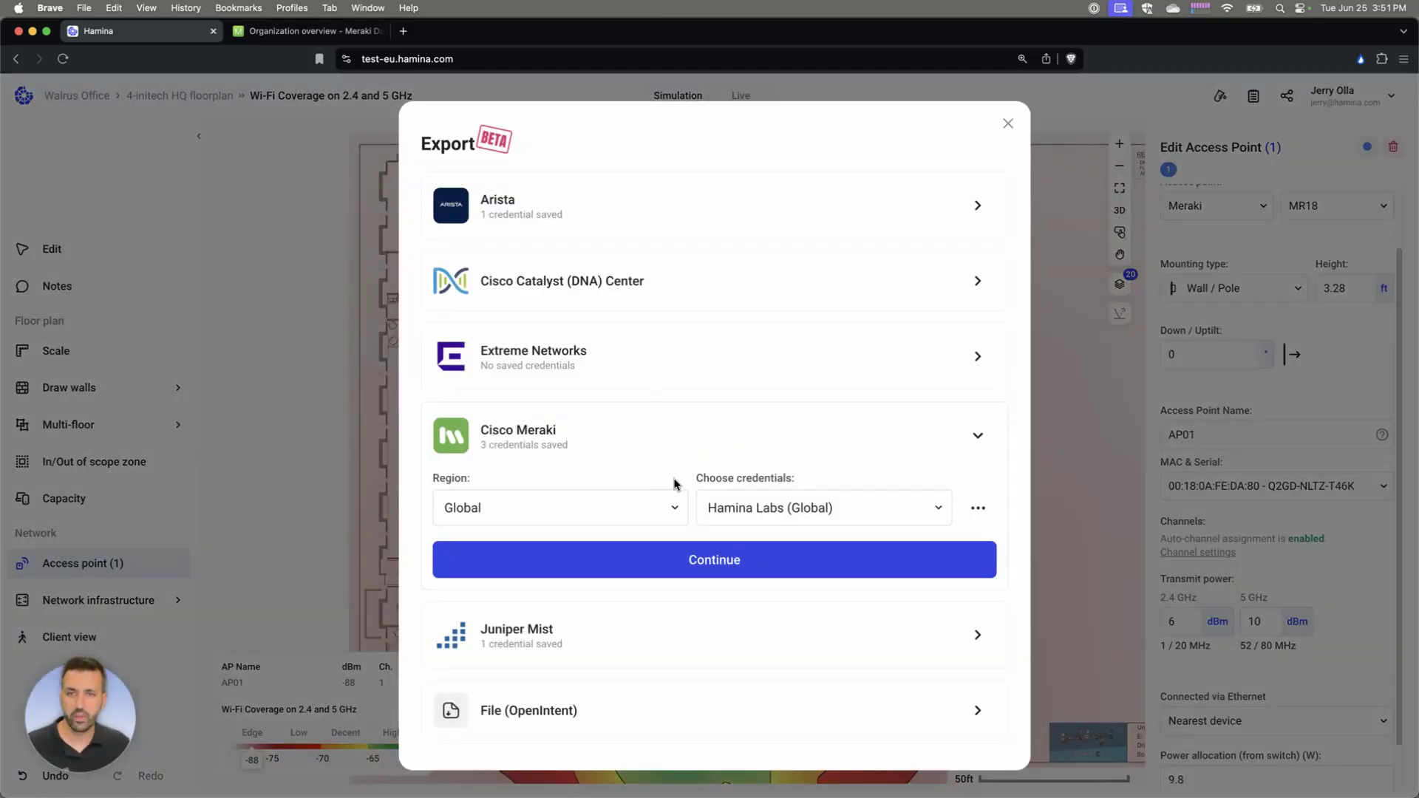
{"action": "left_click", "coordinate": [765, 565]}
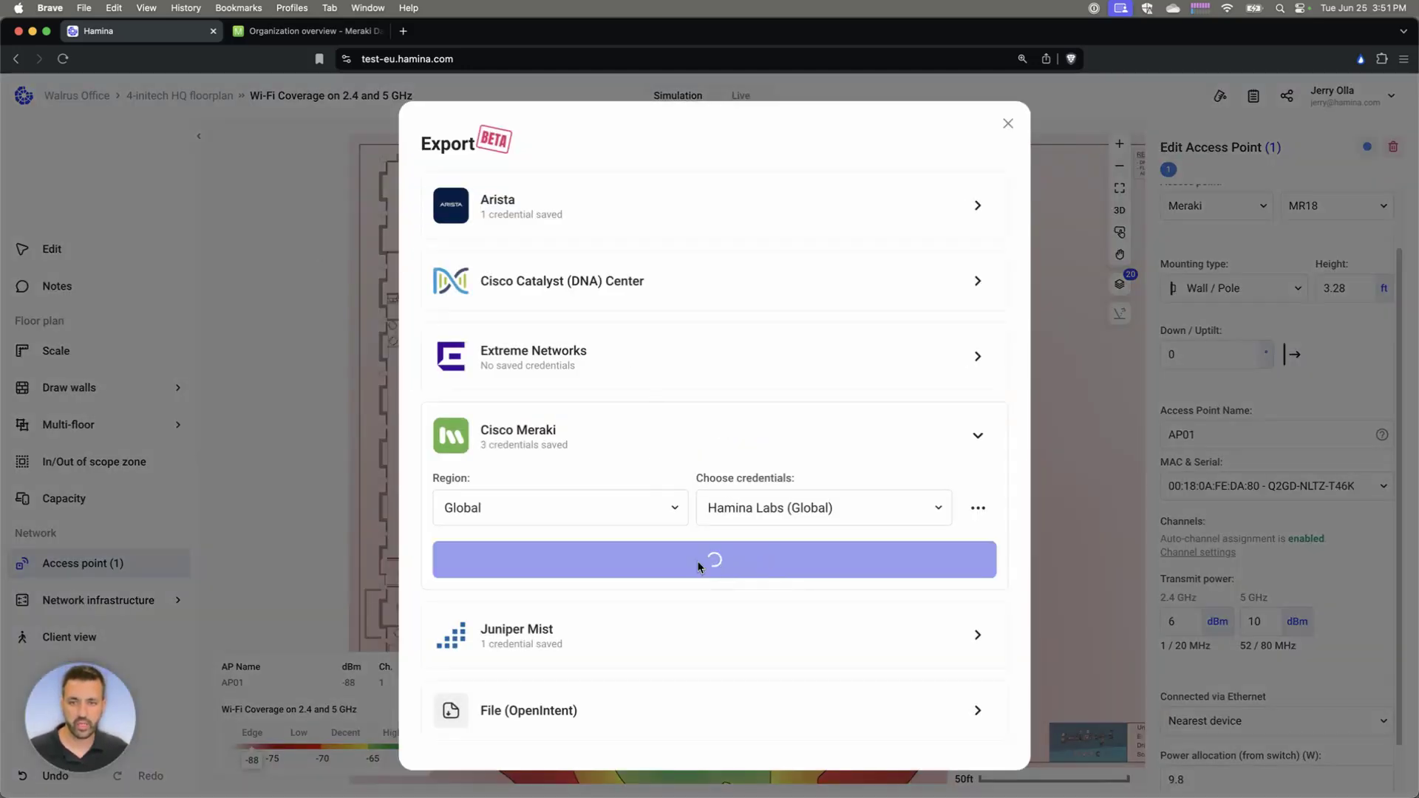
{"action": "left_click", "coordinate": [715, 297]}
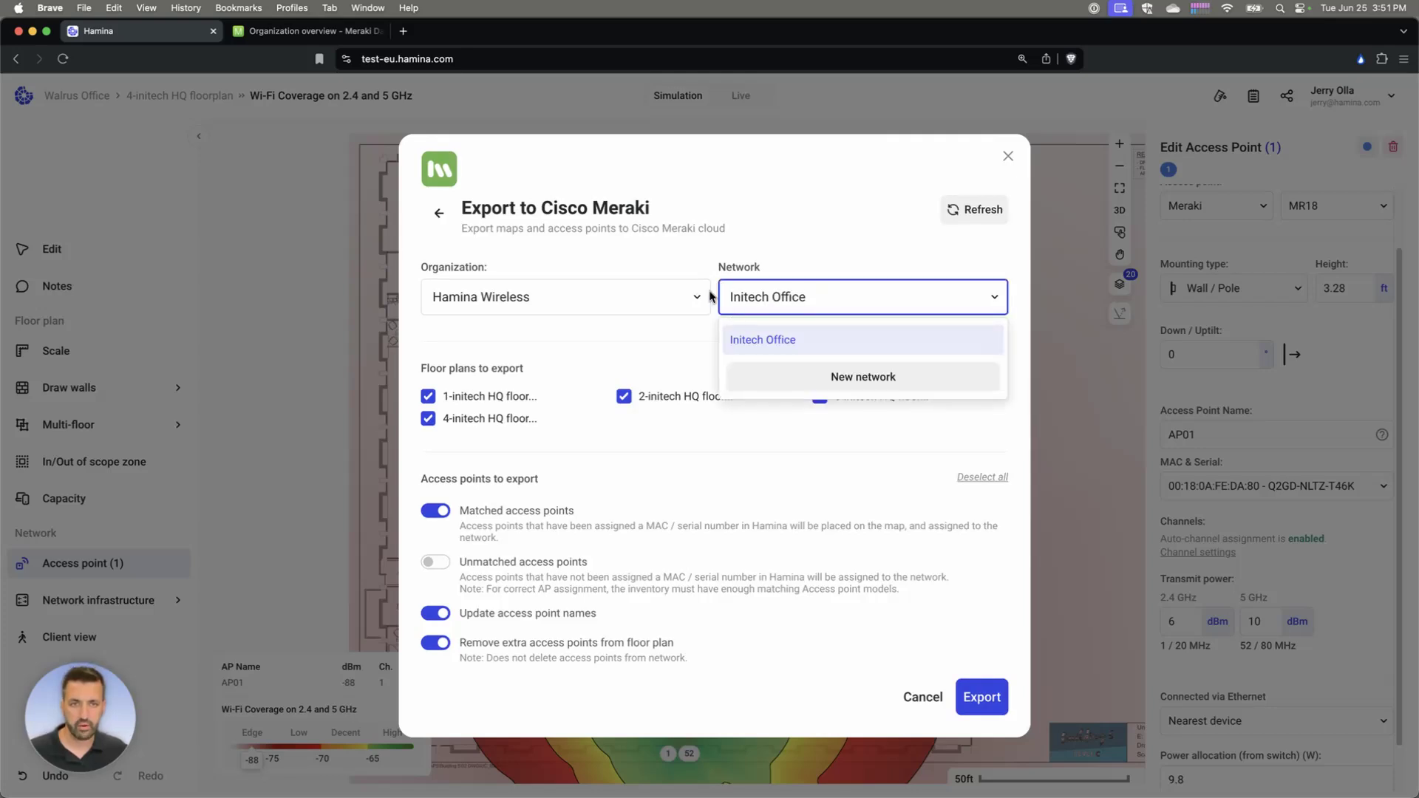
{"action": "left_click", "coordinate": [826, 379]}
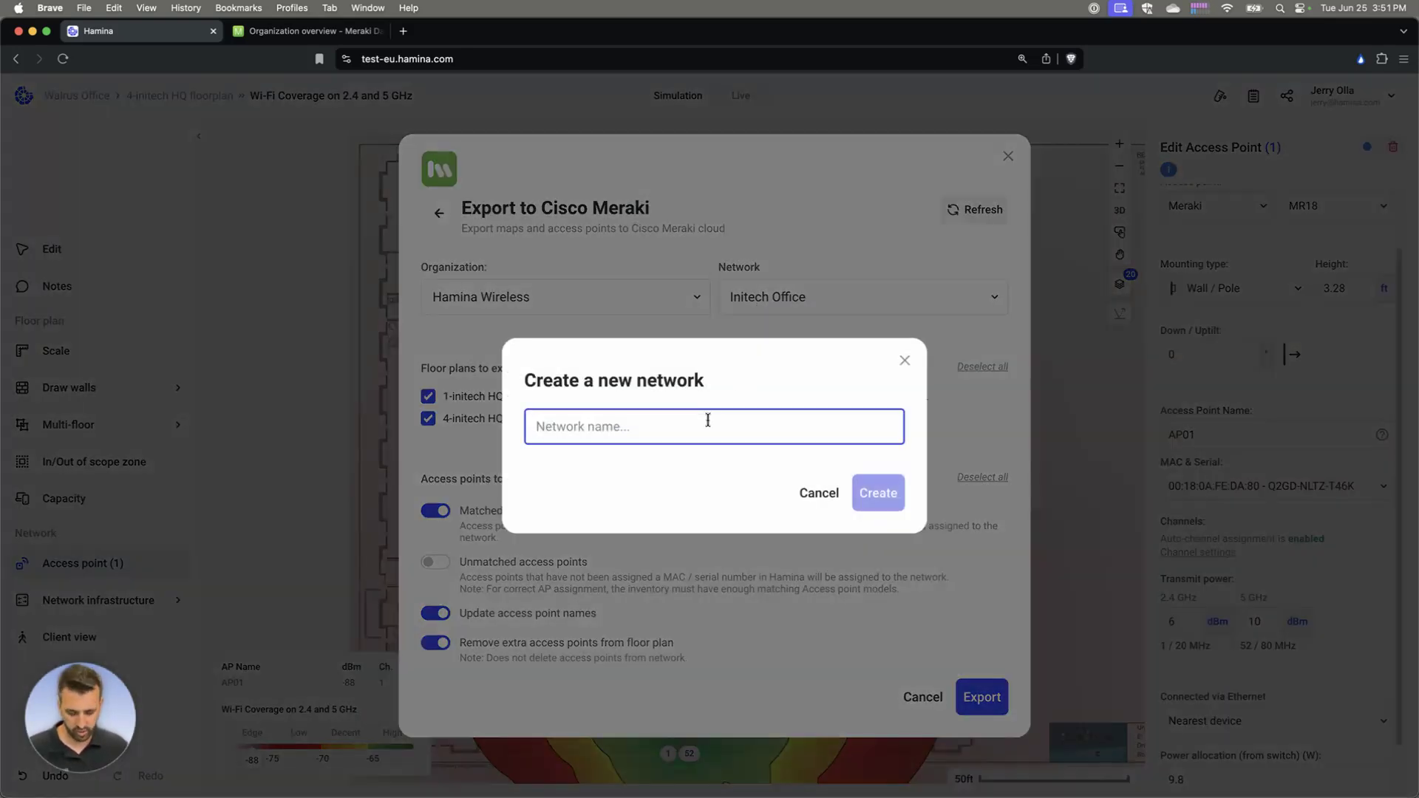
{"action": "type", "text": "Walrus Office"}
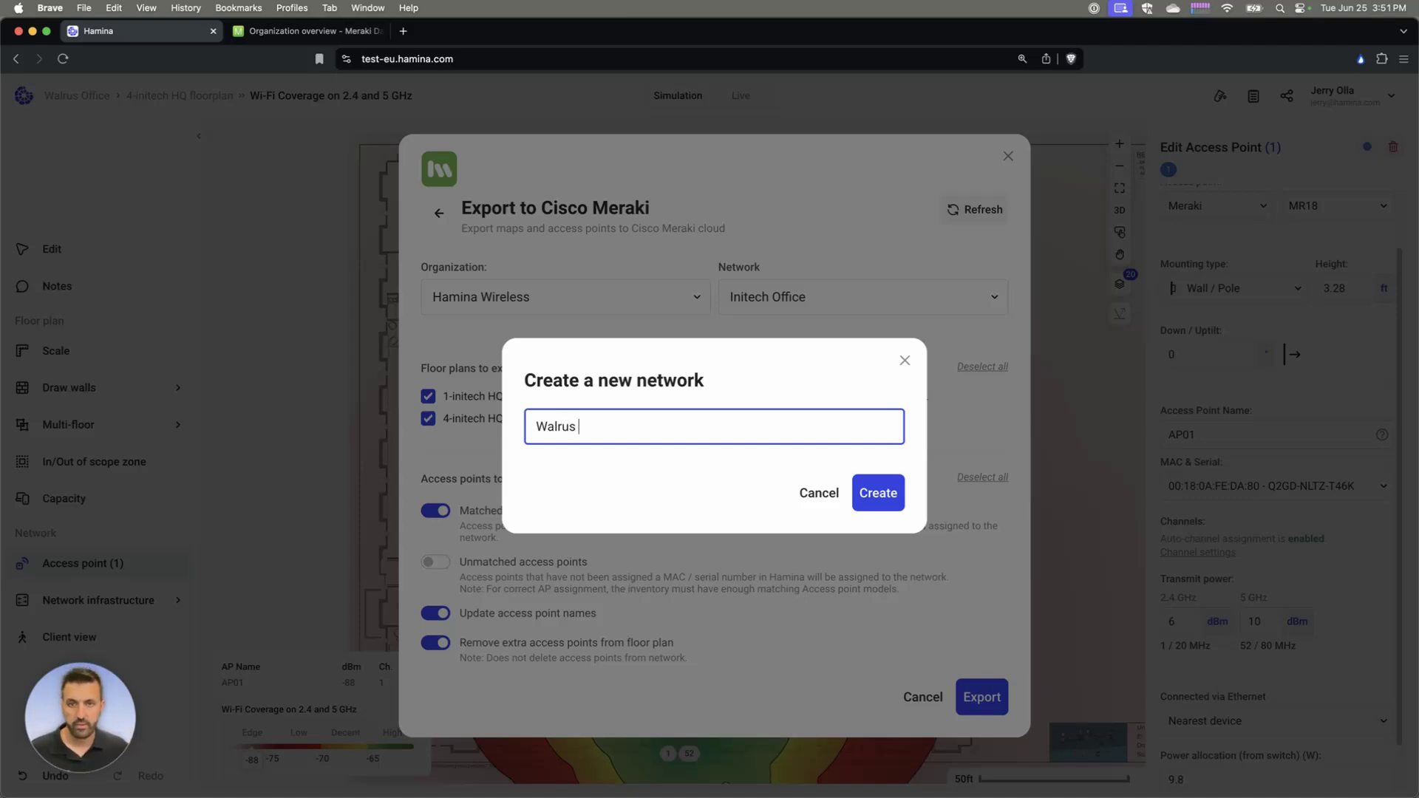
{"action": "left_click", "coordinate": [877, 493]}
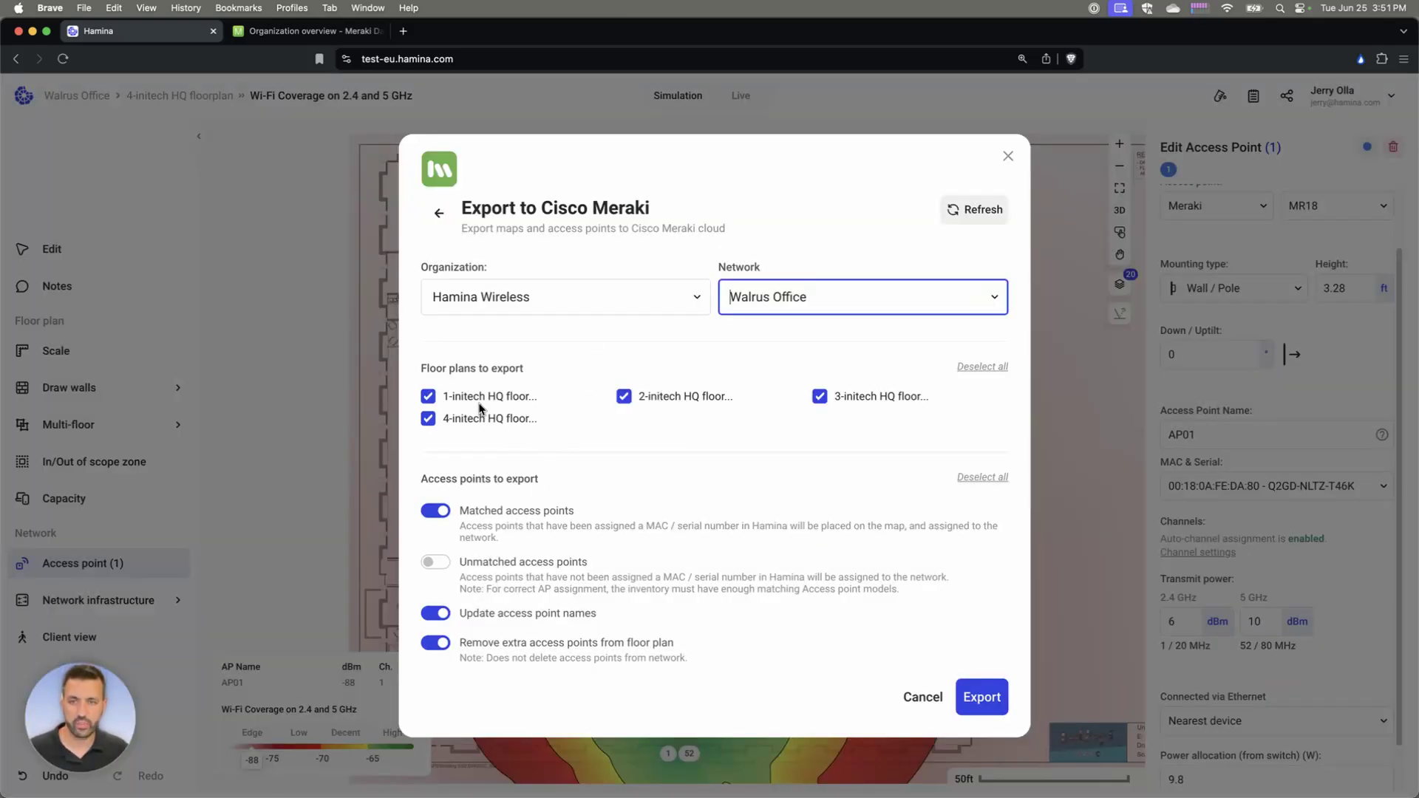
Exclude the first three floors and export only floor 4 with AP01 to Meraki
{"action": "left_click", "coordinate": [480, 399]}
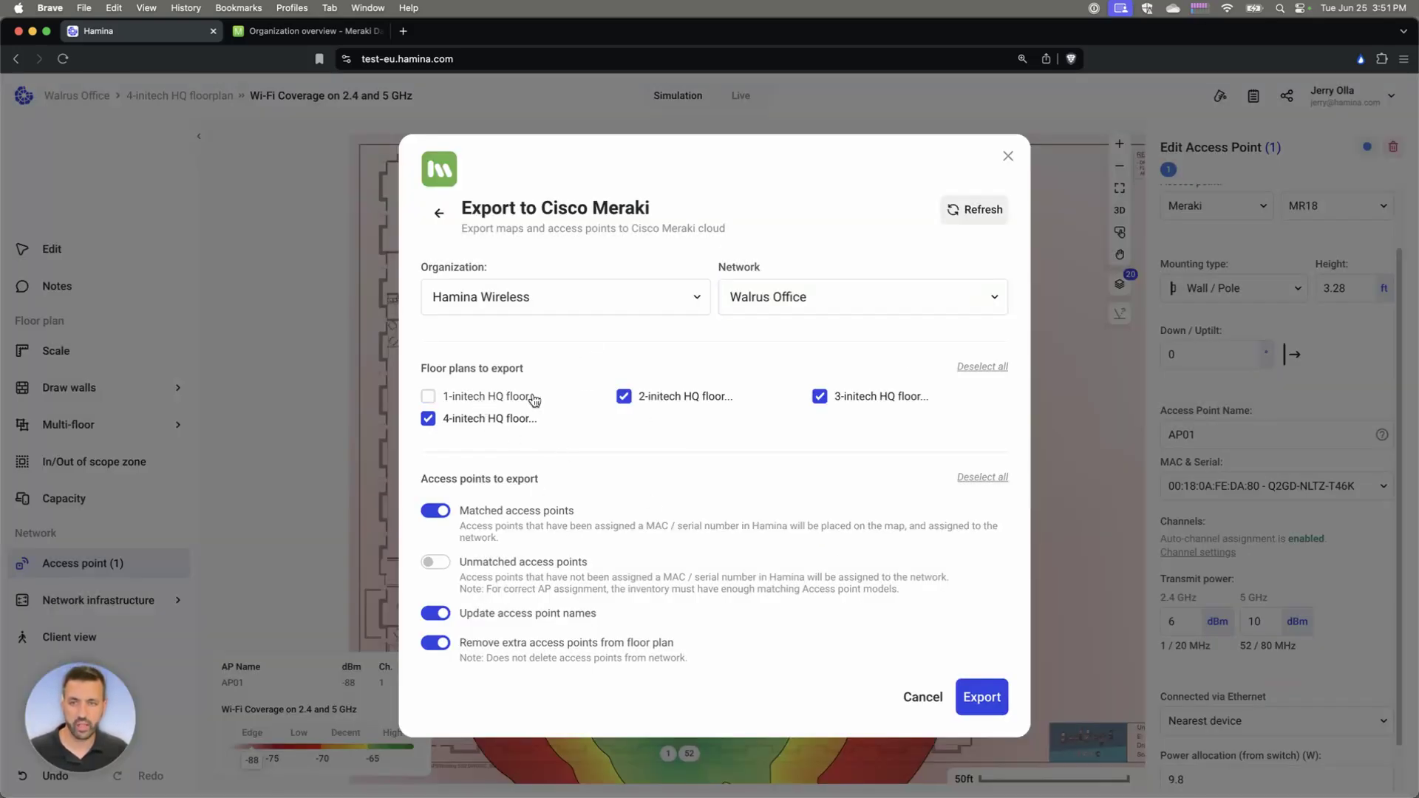
{"action": "left_click", "coordinate": [624, 397]}
{"action": "left_click", "coordinate": [819, 397]}
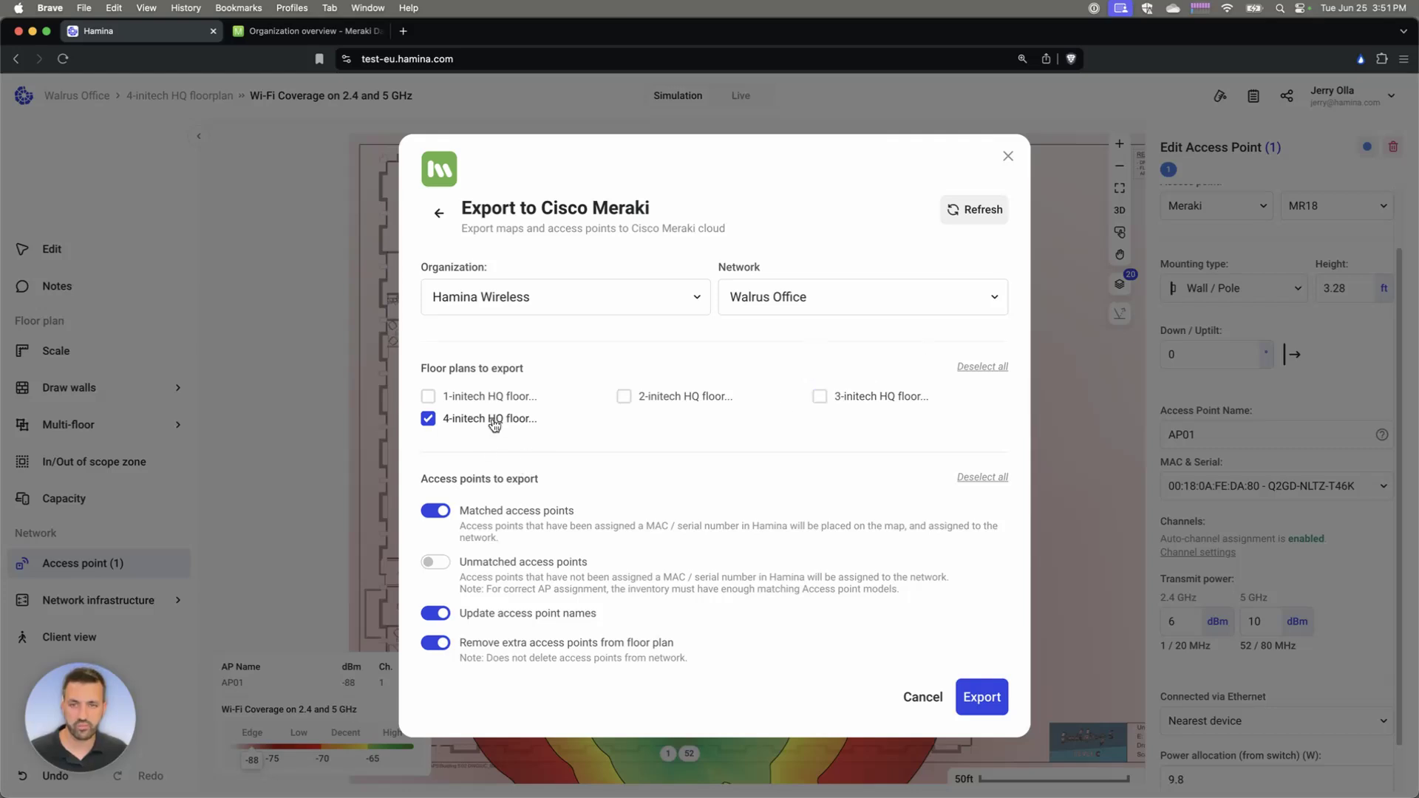
{"action": "left_click", "coordinate": [995, 702]}
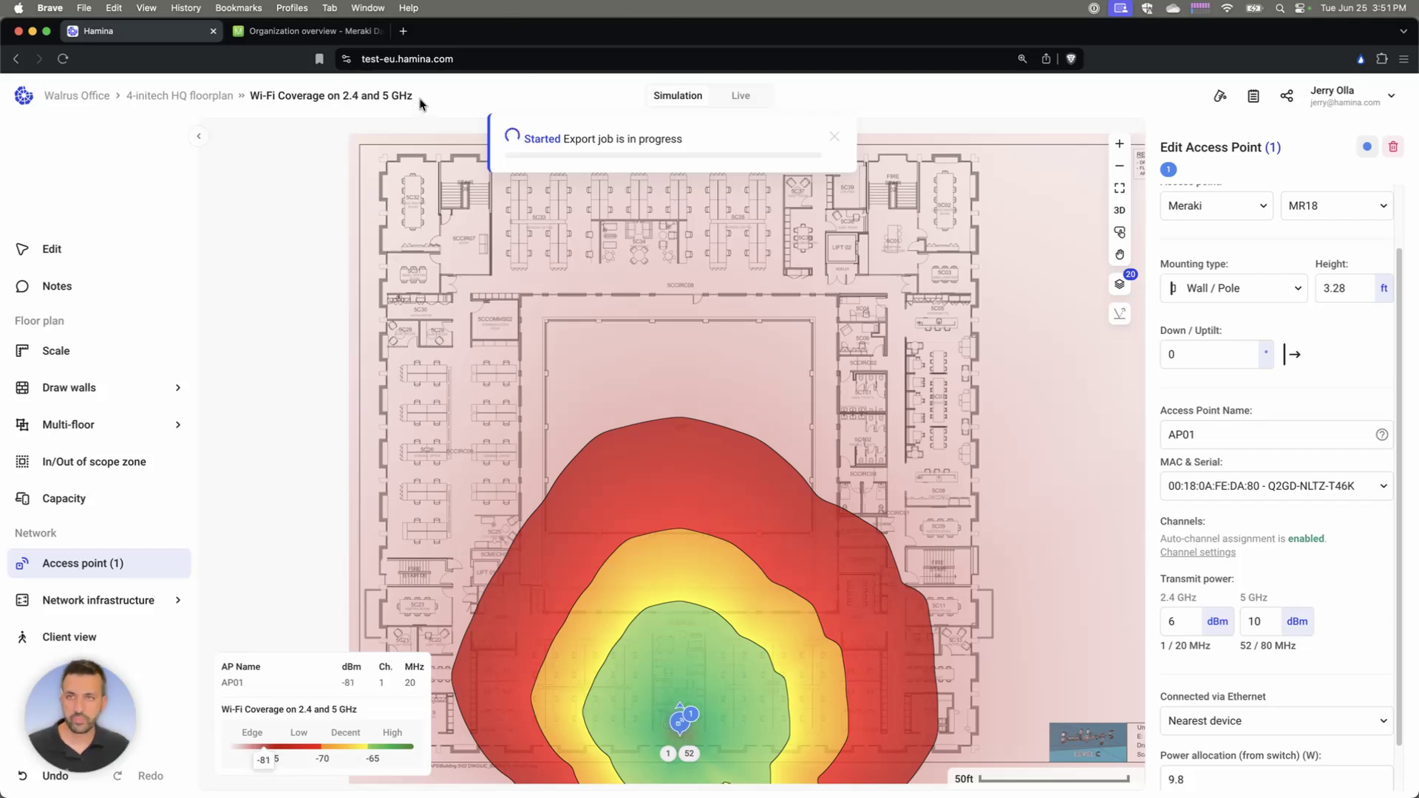
{"action": "left_click", "coordinate": [299, 33]}
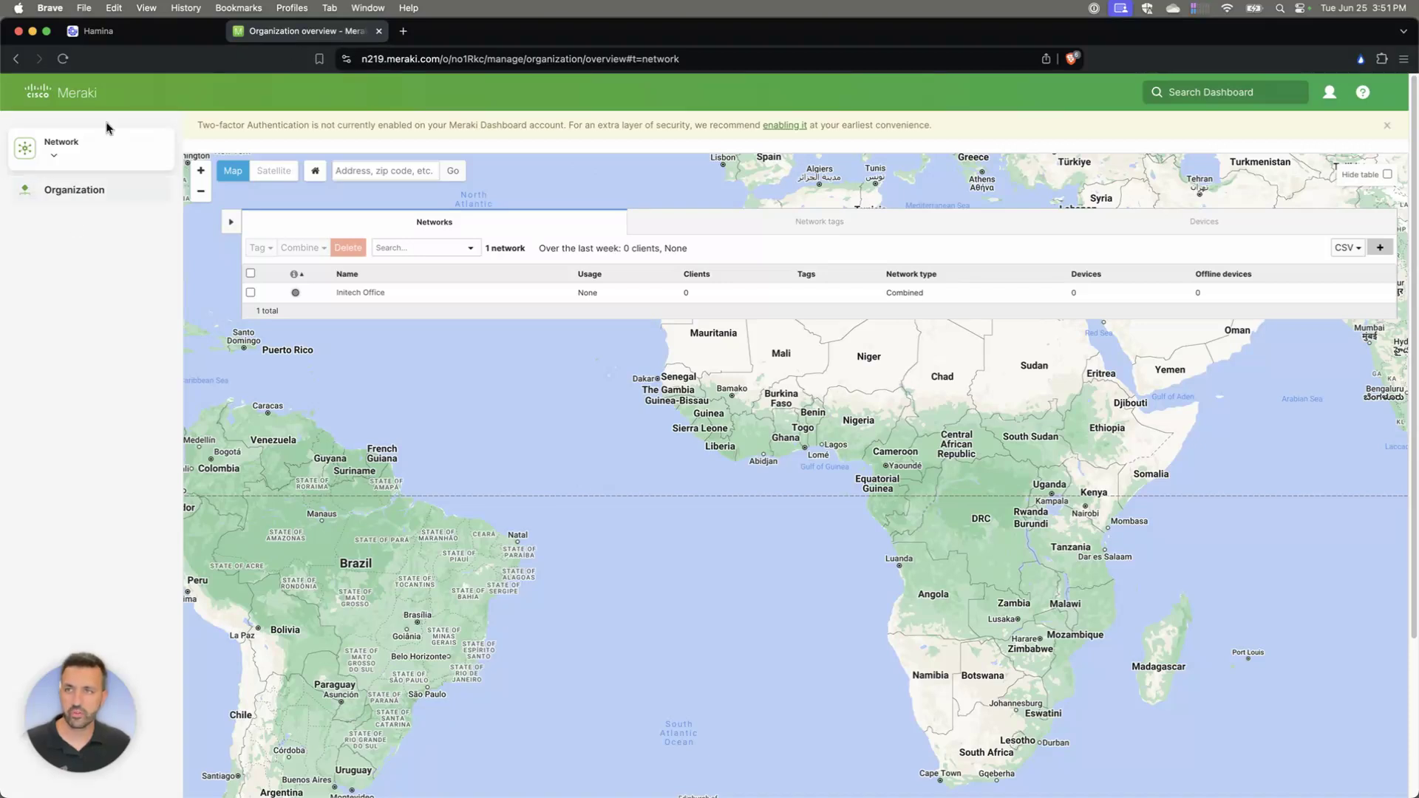
Switch Meraki Dashboard to the Walrus Office network and open its Access Points list showing AP01
{"action": "left_click", "coordinate": [49, 161]}
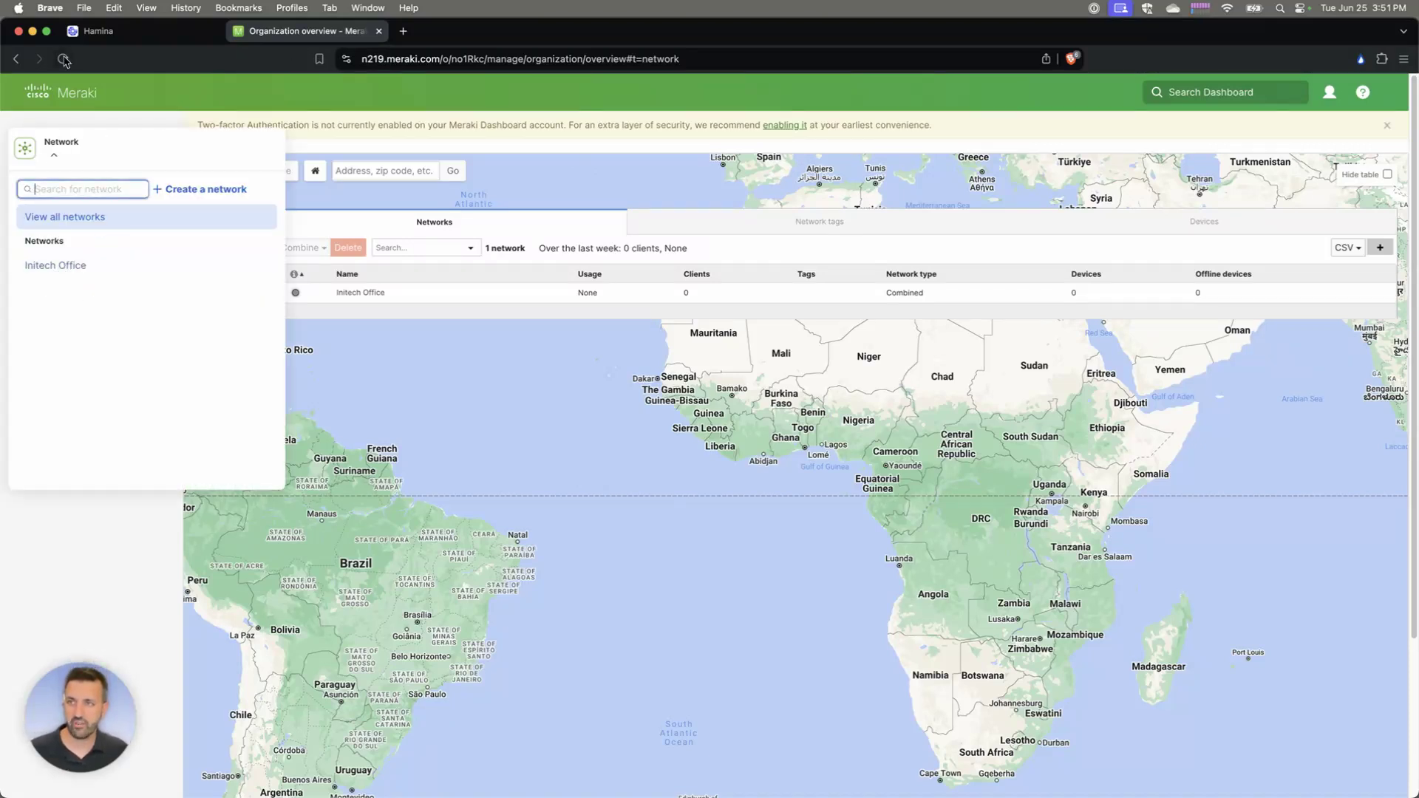
{"action": "left_click", "coordinate": [79, 96]}
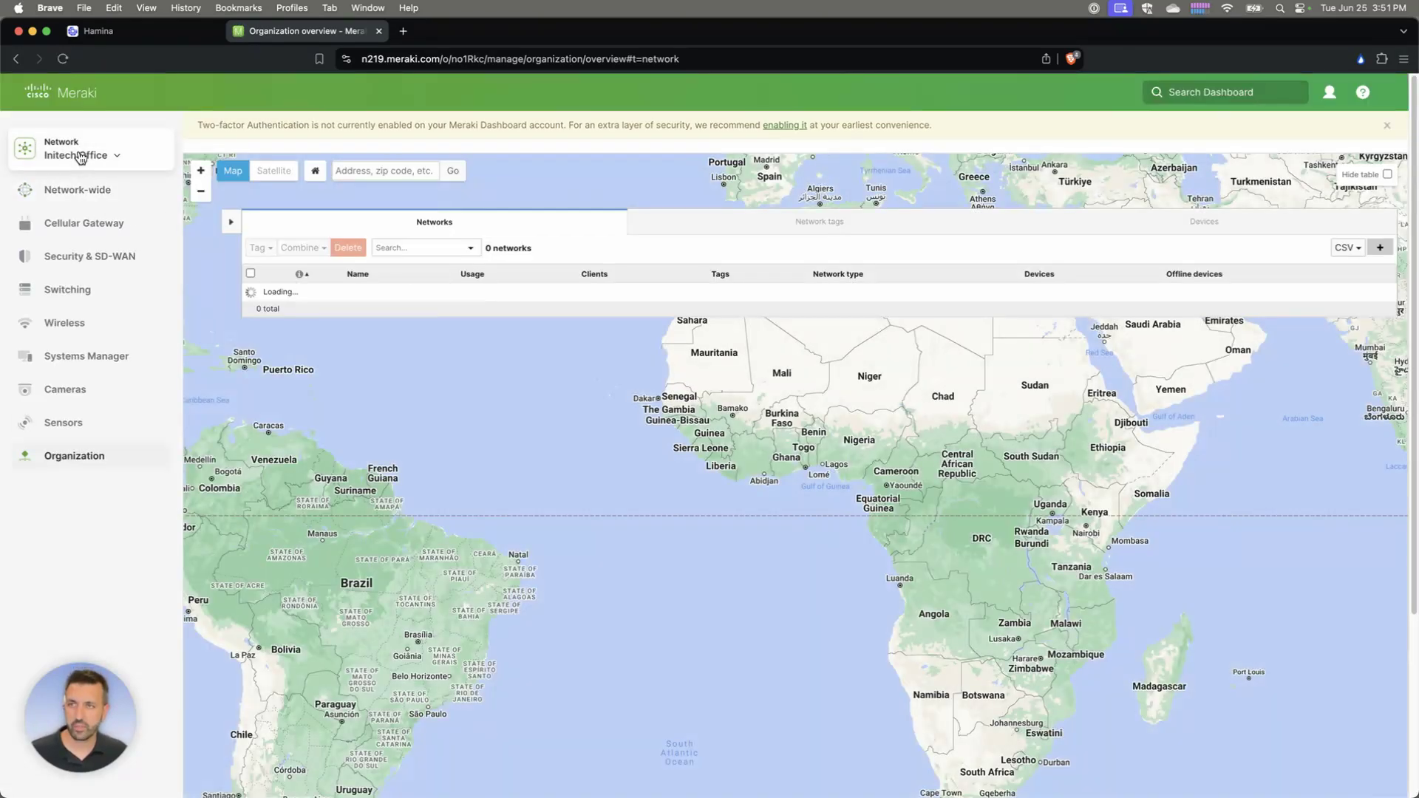
{"action": "left_click", "coordinate": [78, 155]}
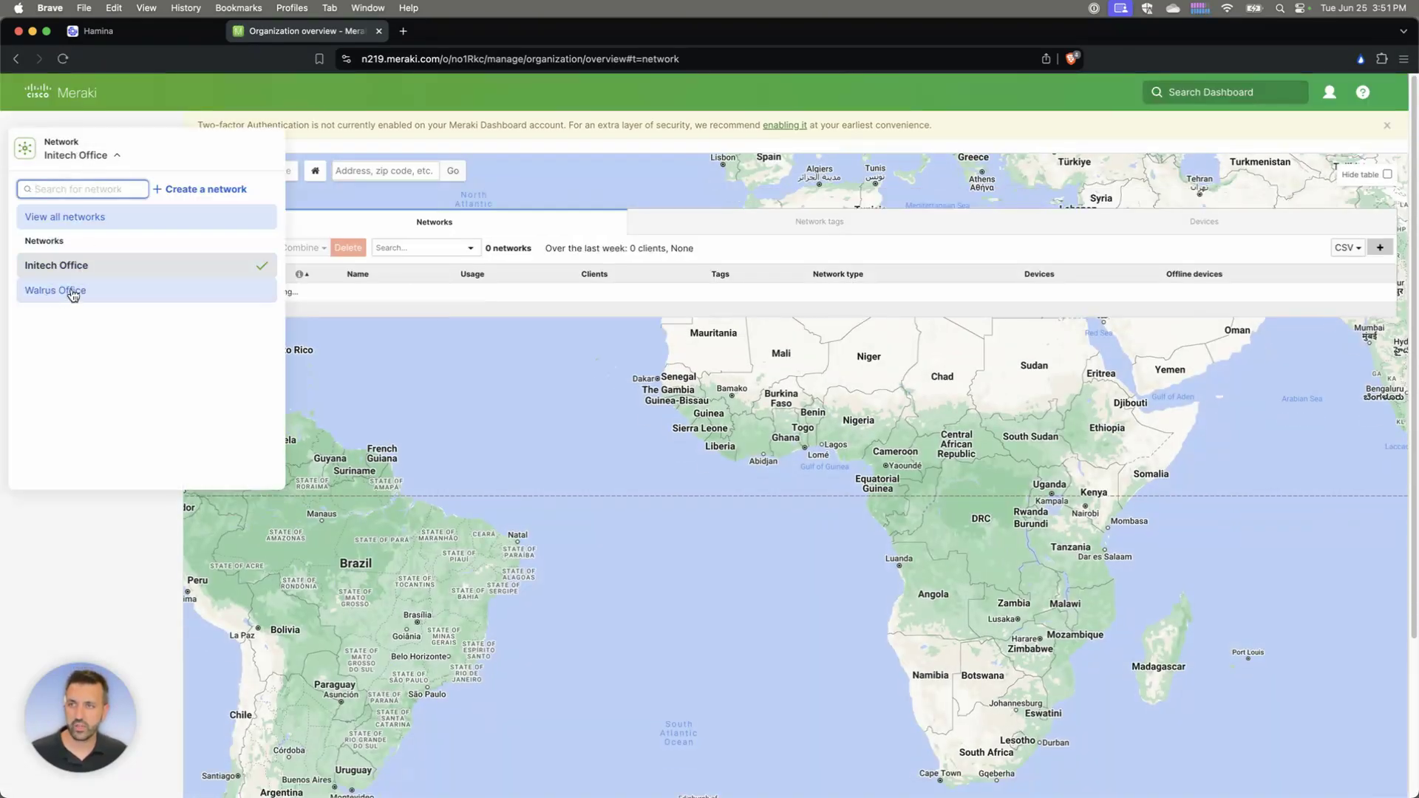
{"action": "left_click", "coordinate": [71, 299]}
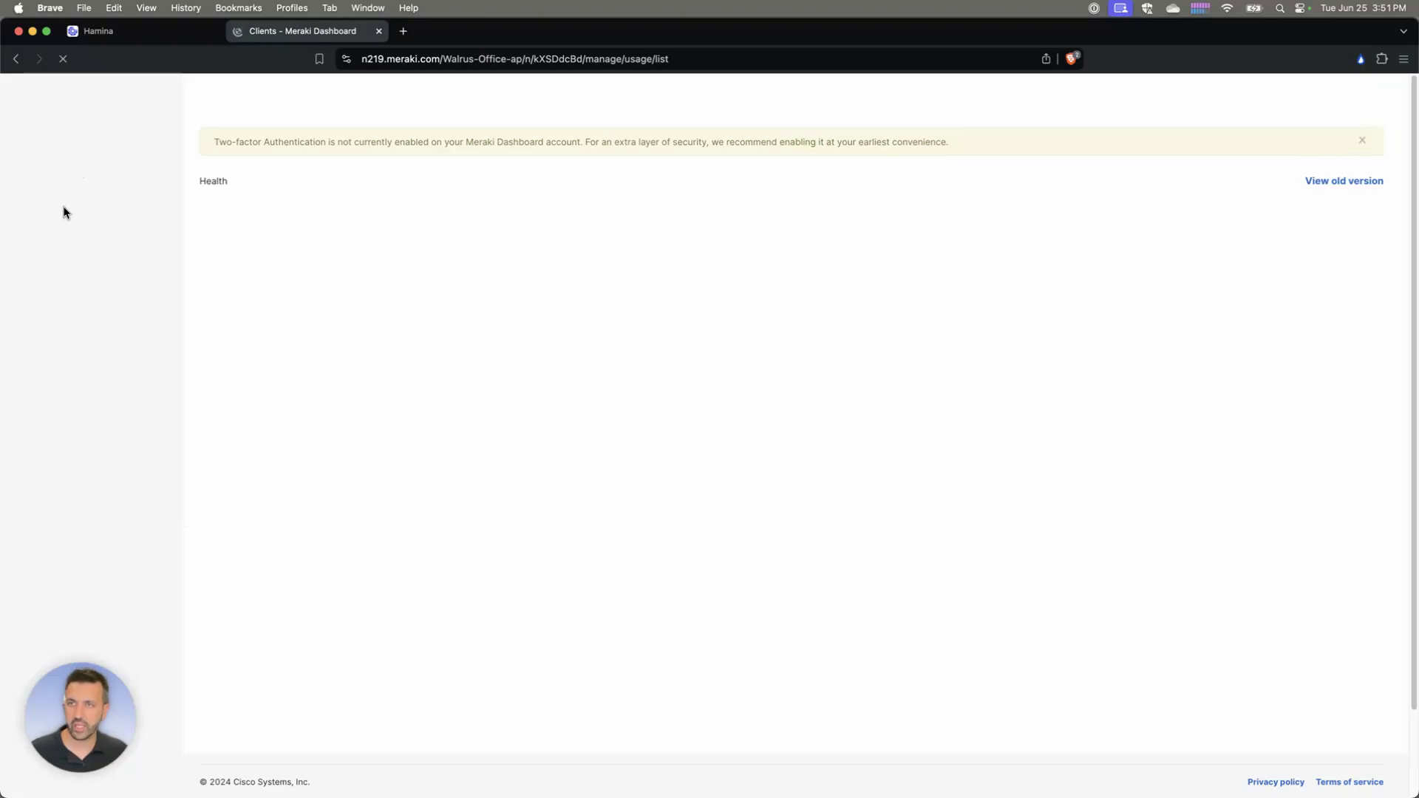
{"action": "mouse_move", "coordinate": [88, 193]}
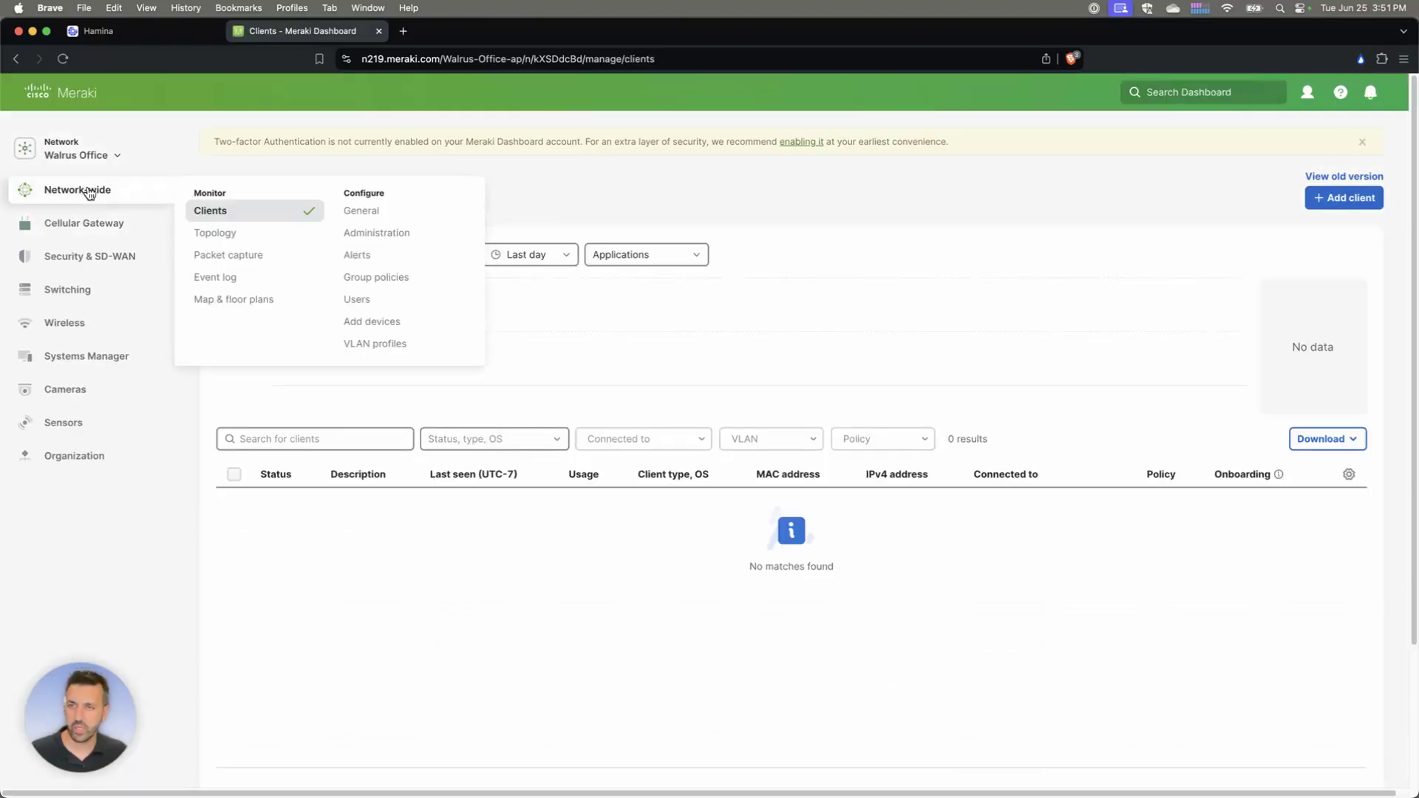
{"action": "mouse_move", "coordinate": [85, 327]}
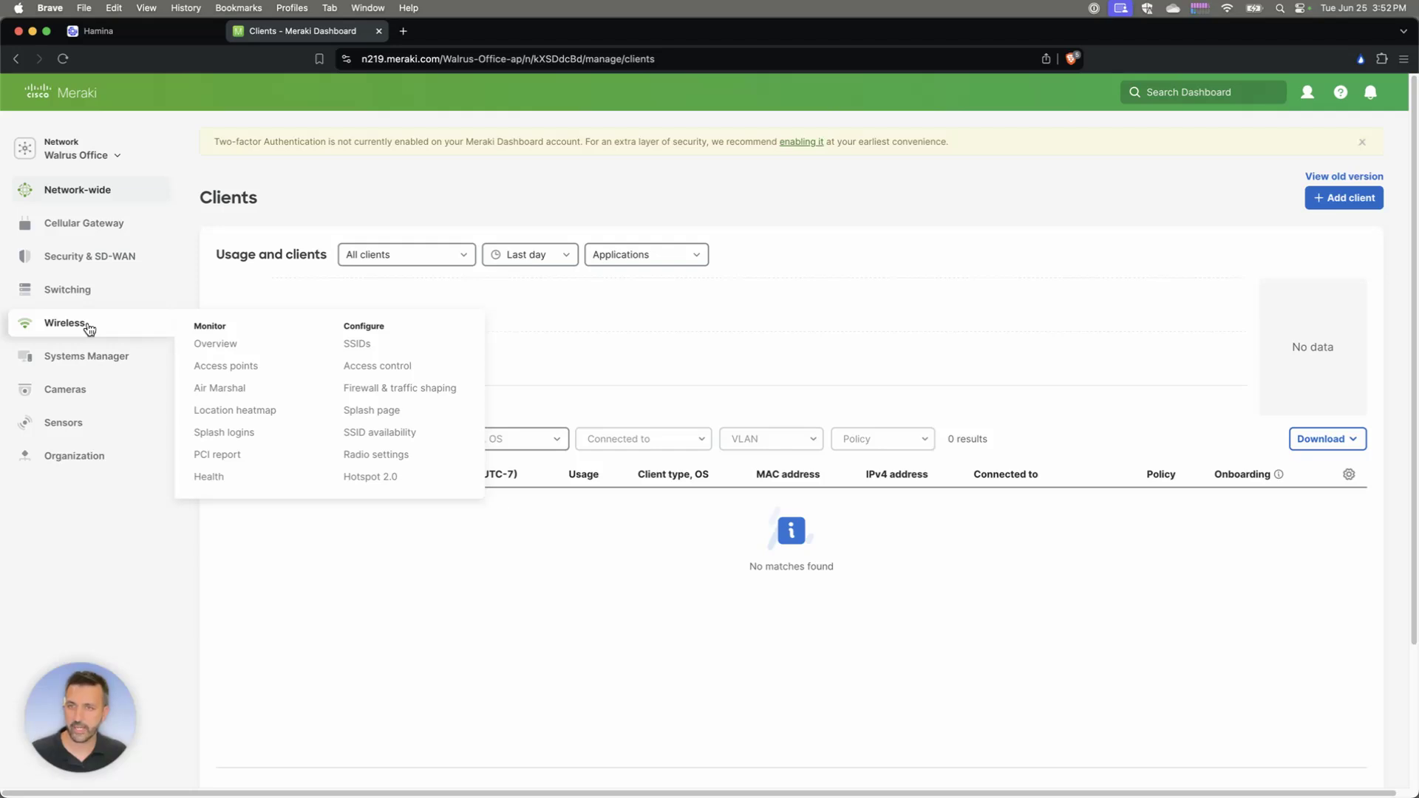
{"action": "left_click", "coordinate": [227, 375]}
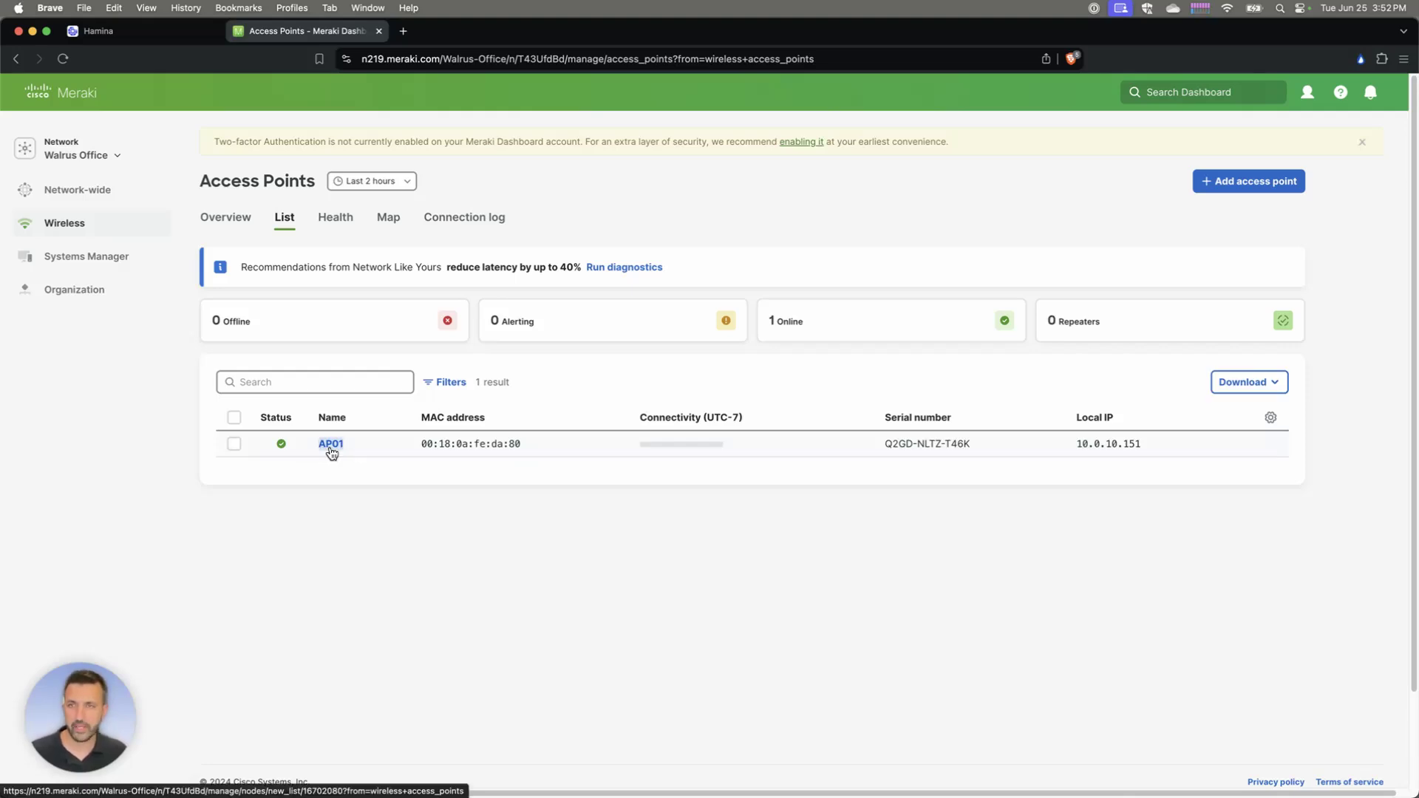
View AP01's location zoomed in on the 4-initech HQ floorplan, then return to Hamina
{"action": "left_click", "coordinate": [389, 220]}
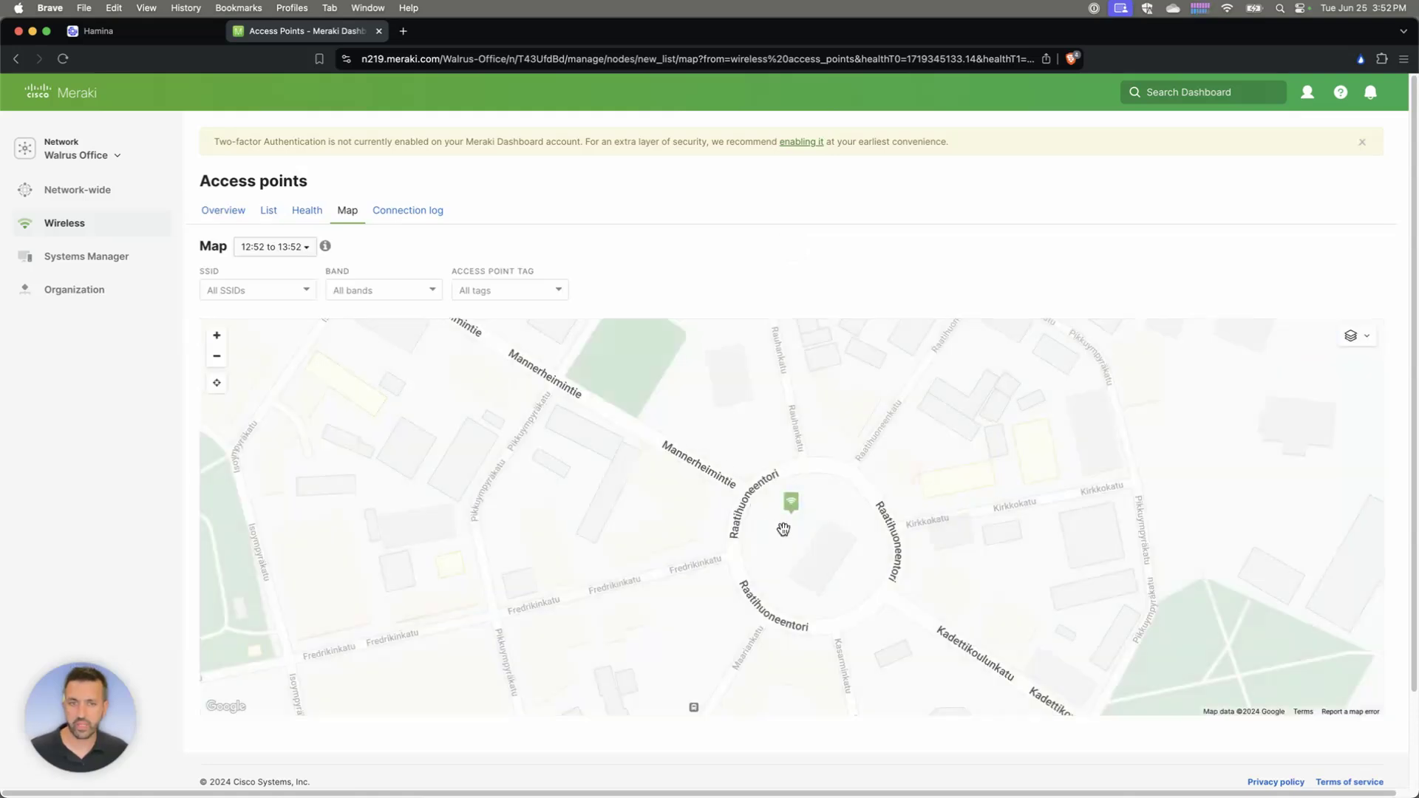
{"action": "mouse_move", "coordinate": [796, 513]}
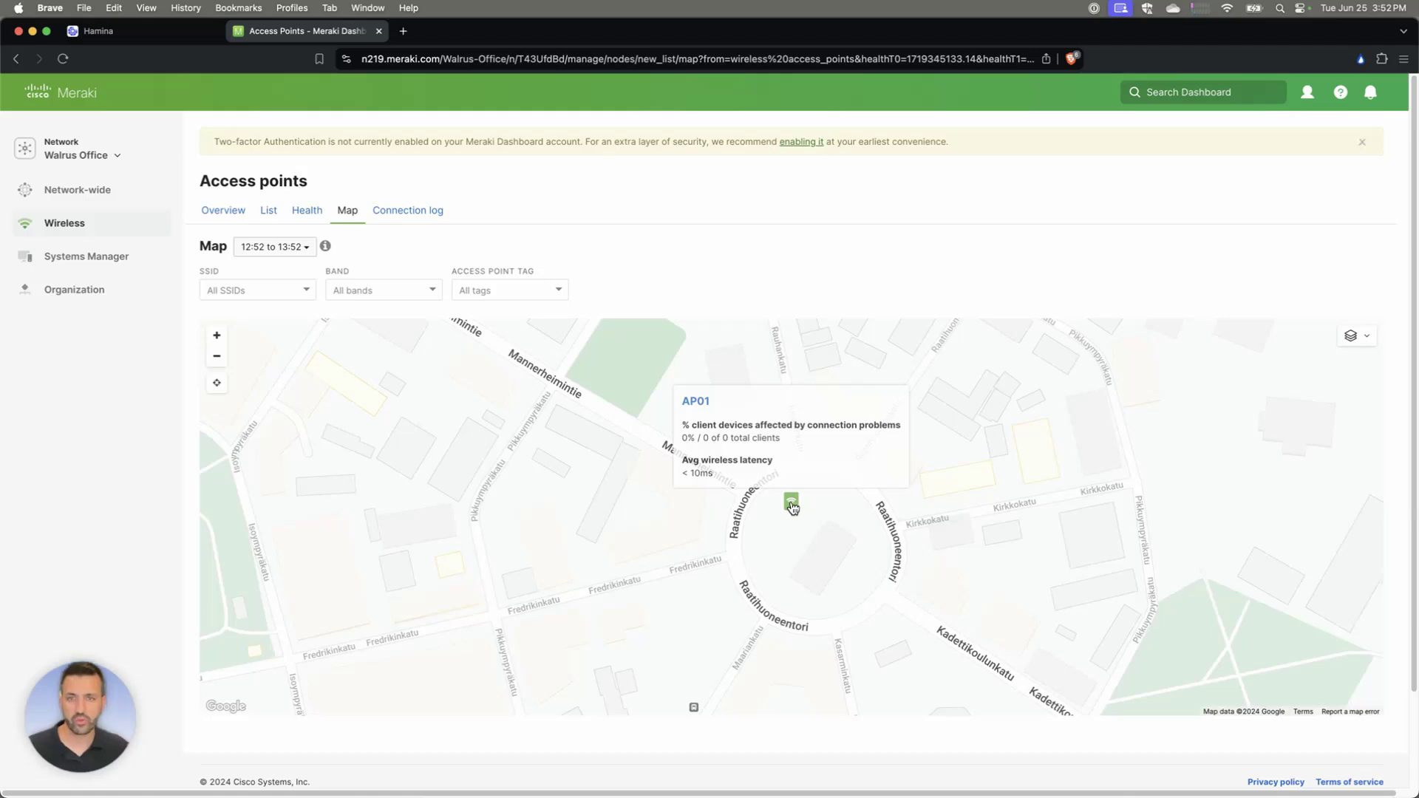
{"action": "left_click", "coordinate": [699, 403]}
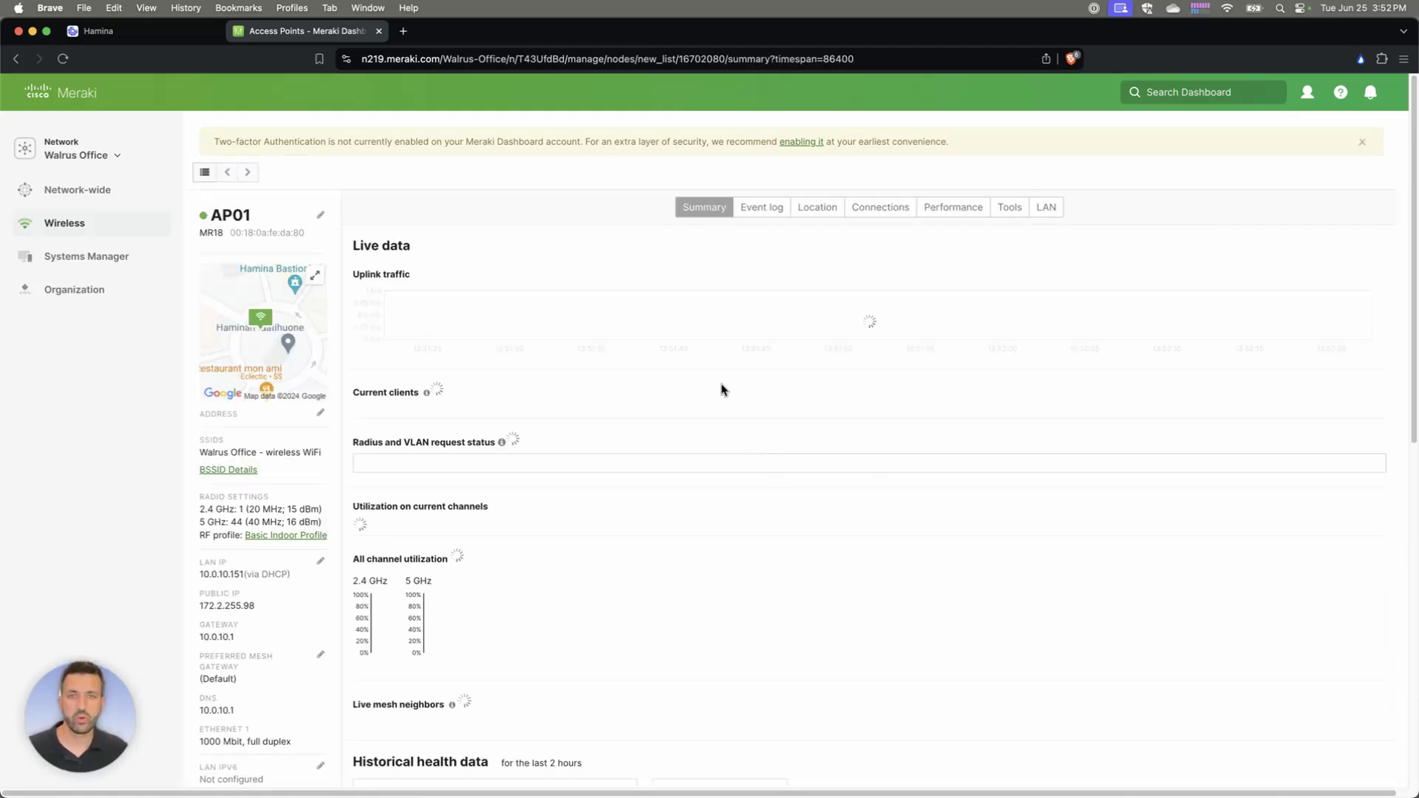
{"action": "left_click", "coordinate": [817, 207]}
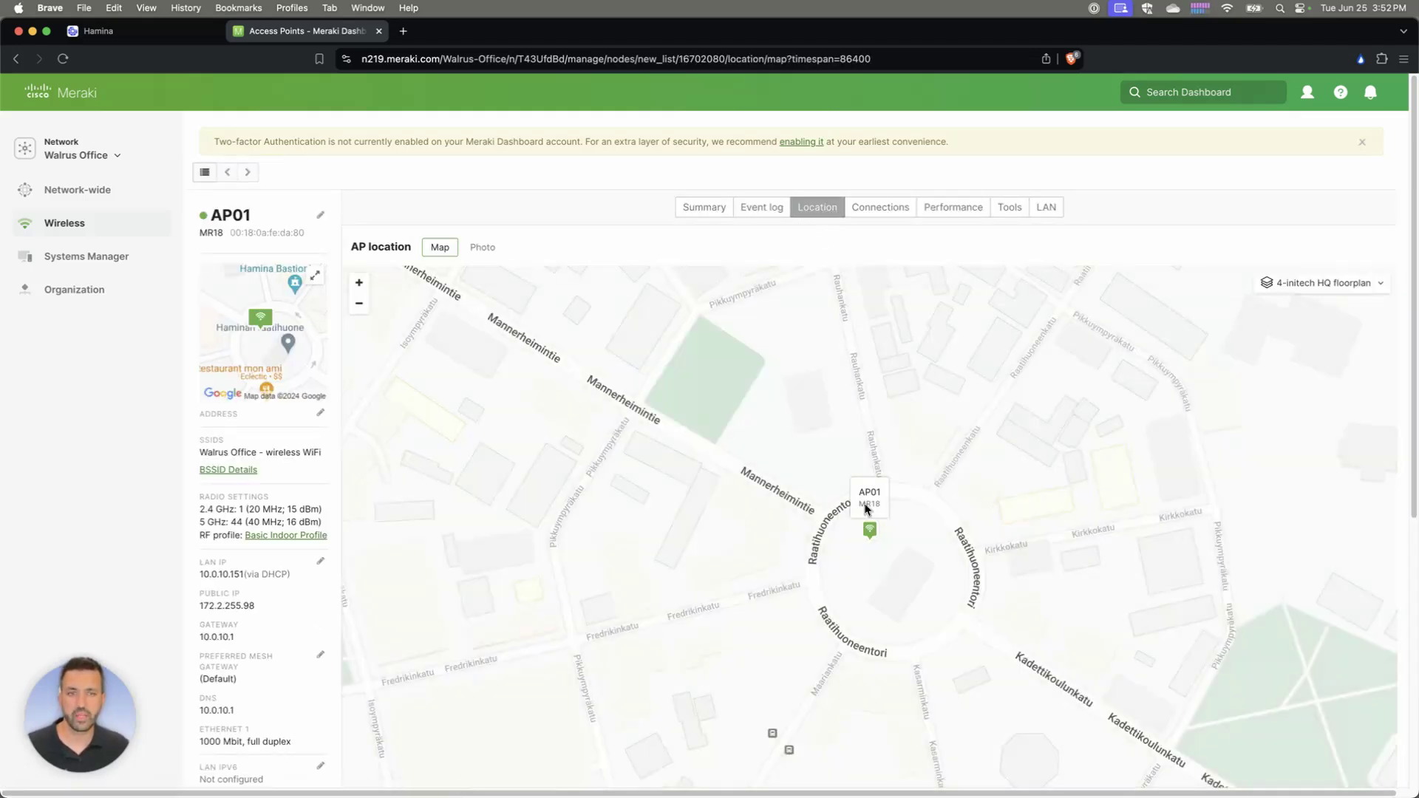
{"action": "scroll", "coordinate": [930, 503], "scroll_direction": "up", "scroll_amount": 2}
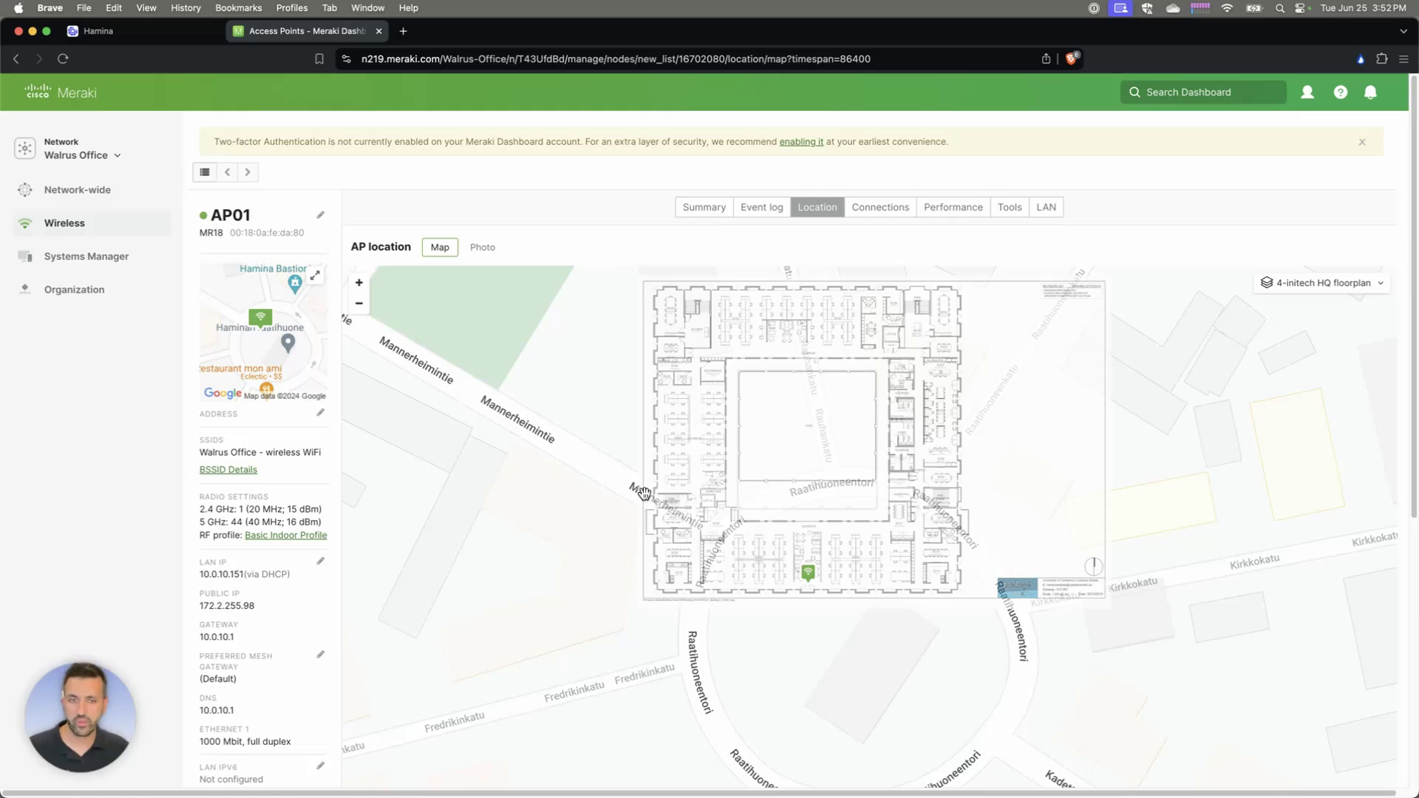
{"action": "left_click", "coordinate": [135, 37]}
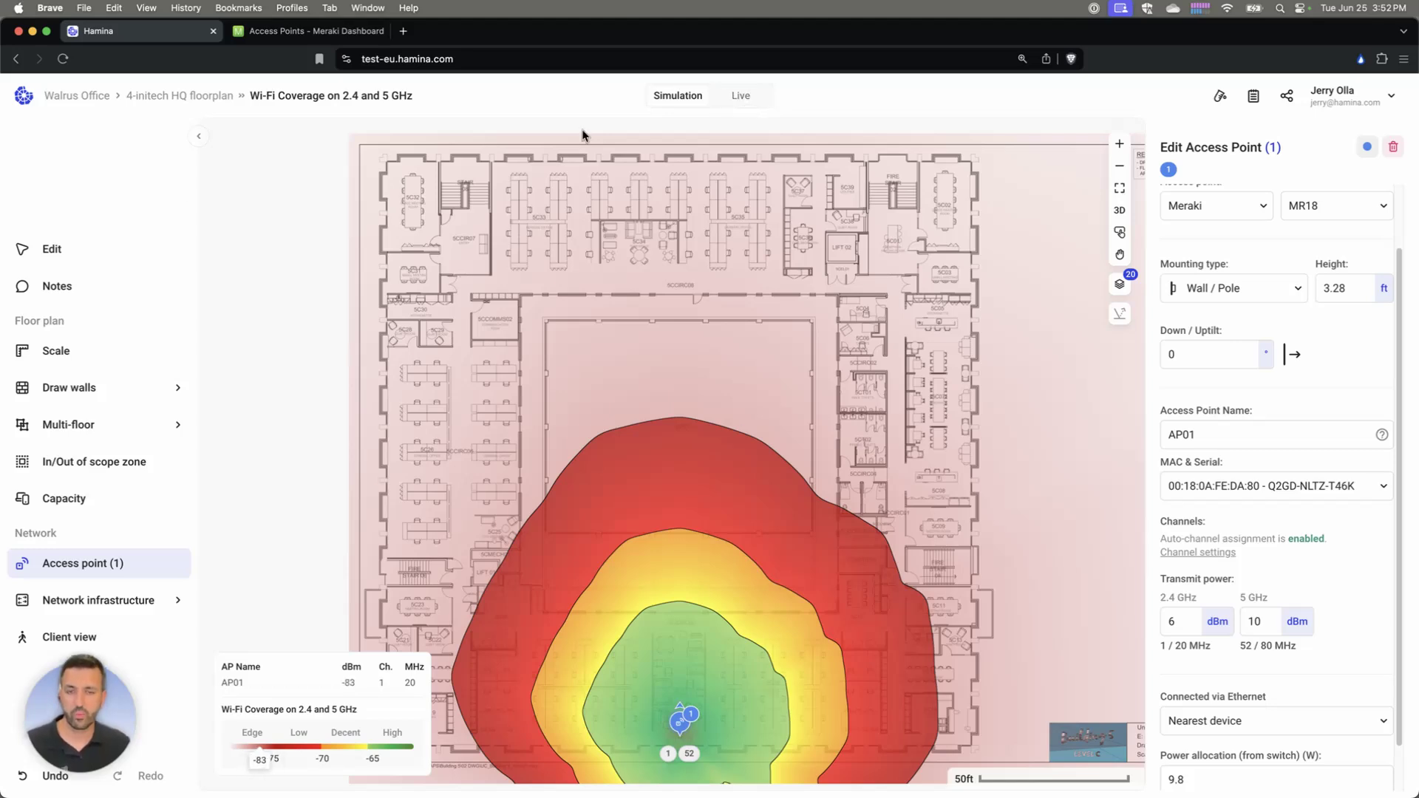
Compare AP01's live coverage and 15/16 dBm transmit power against the simulation, ending in simulation
{"action": "left_click", "coordinate": [749, 102]}
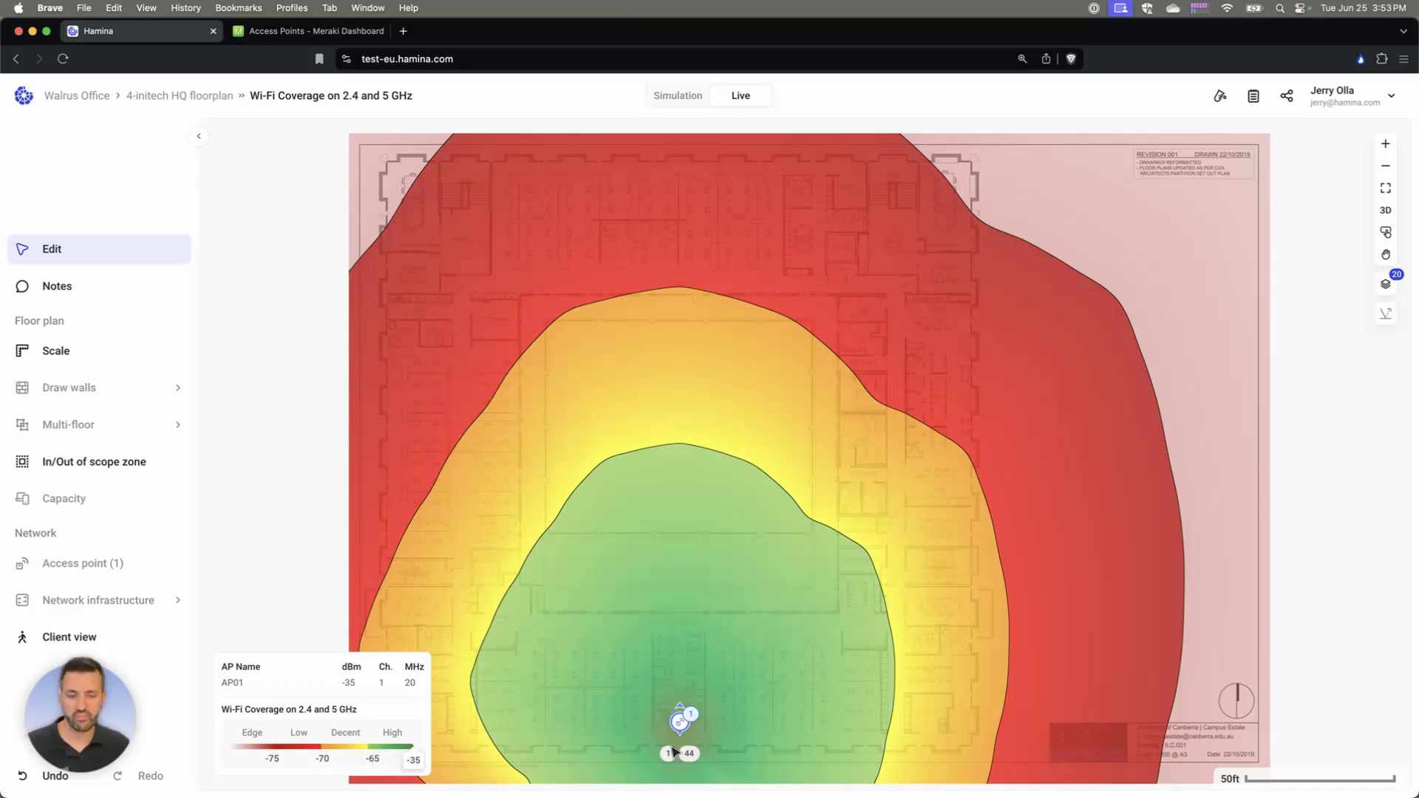
{"action": "left_click", "coordinate": [680, 722]}
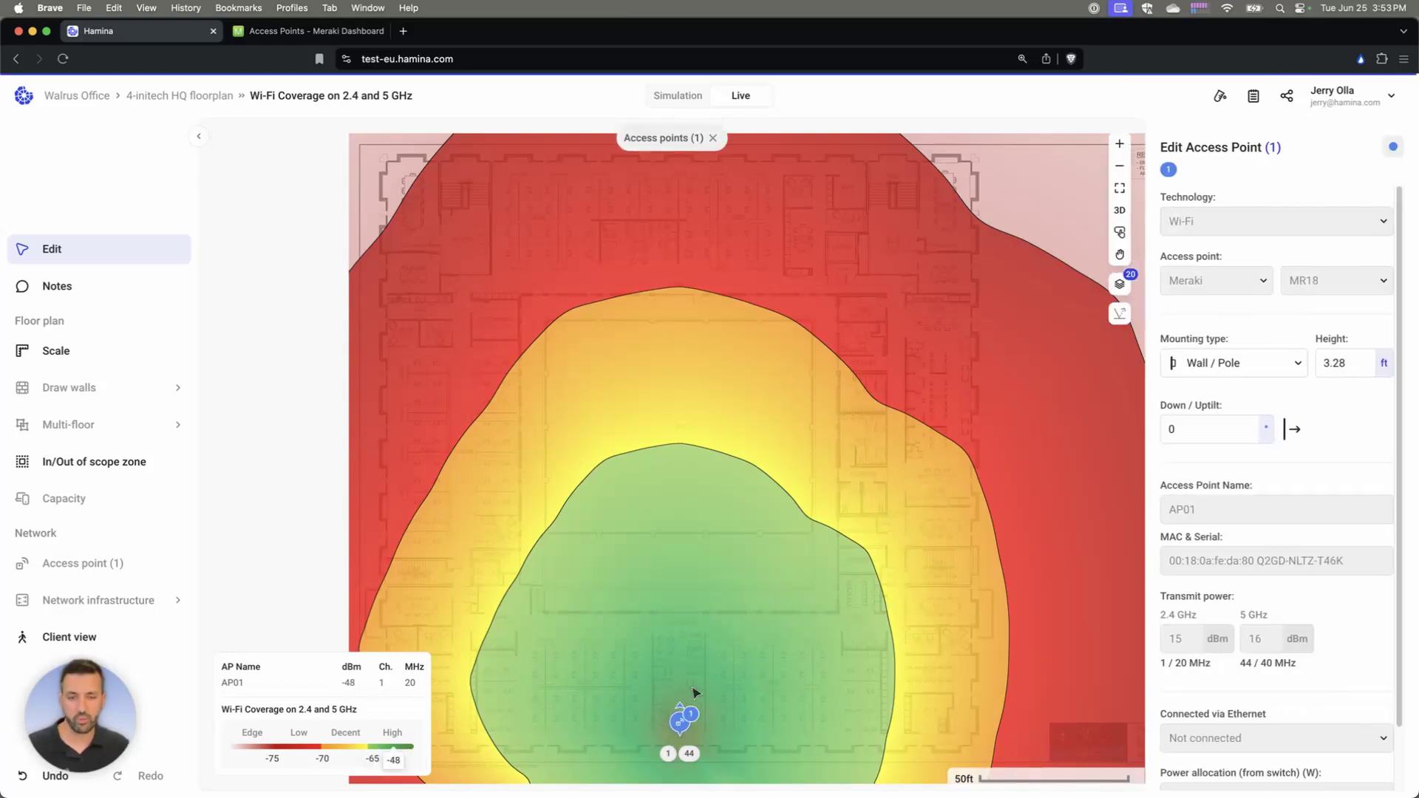
{"action": "left_click", "coordinate": [674, 99]}
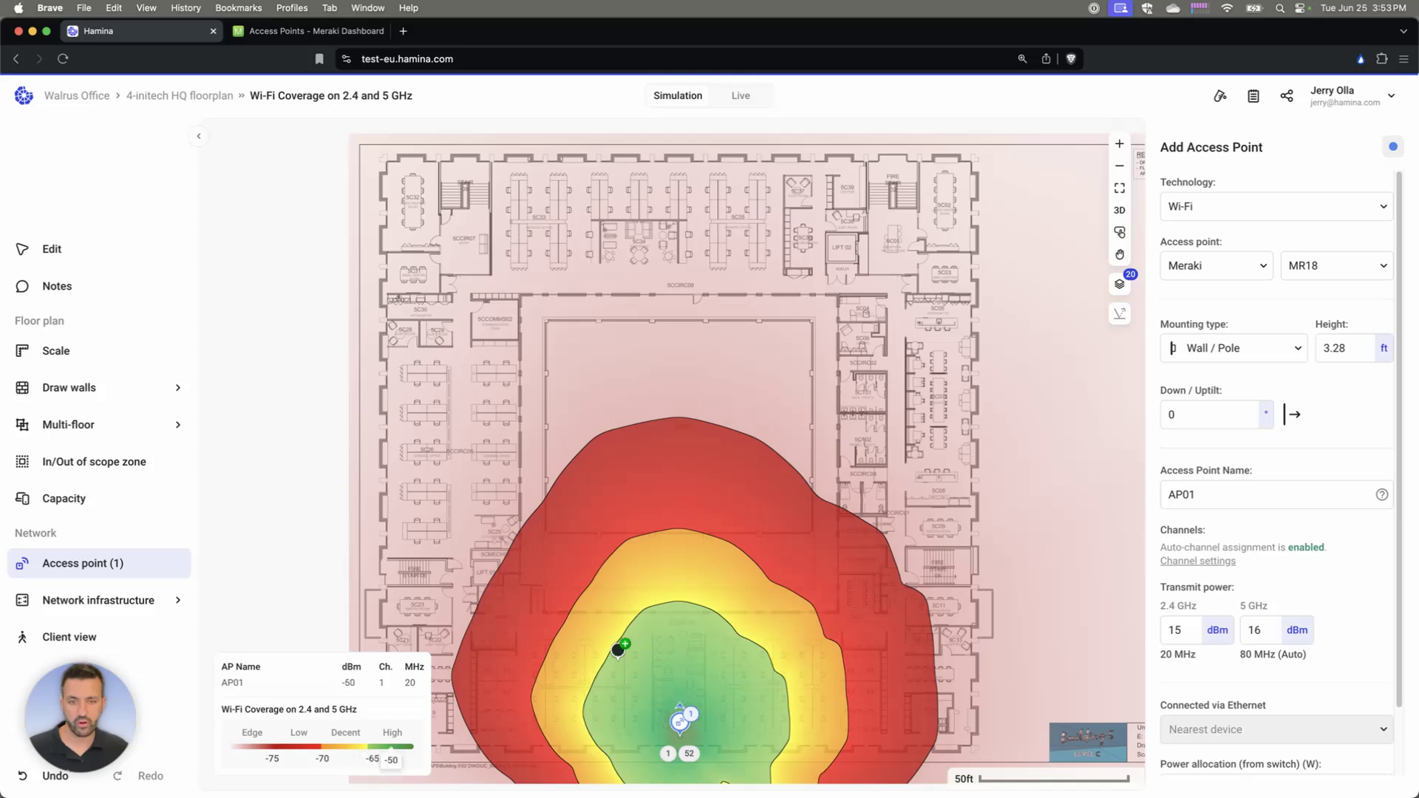
{"action": "left_click", "coordinate": [742, 97]}
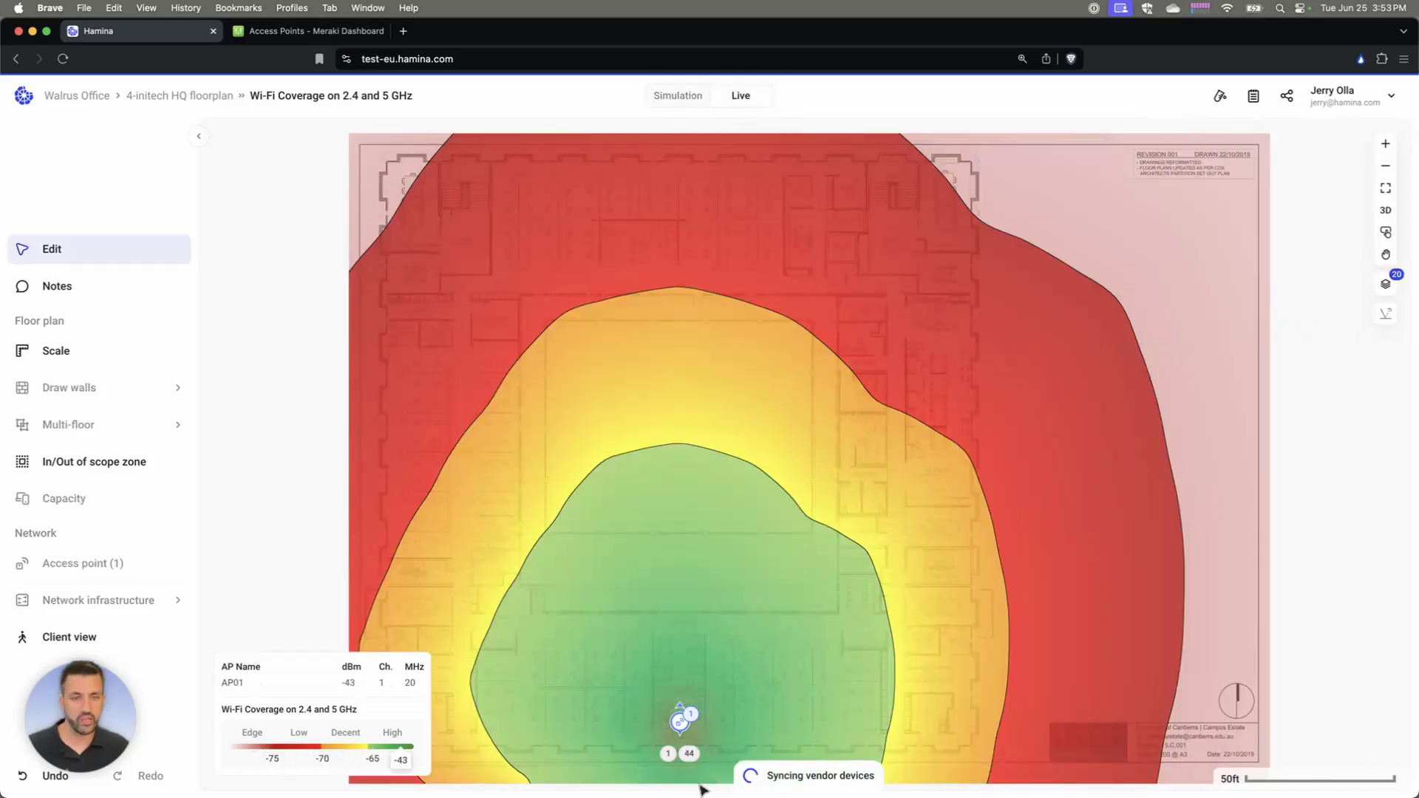
{"action": "left_click", "coordinate": [678, 731]}
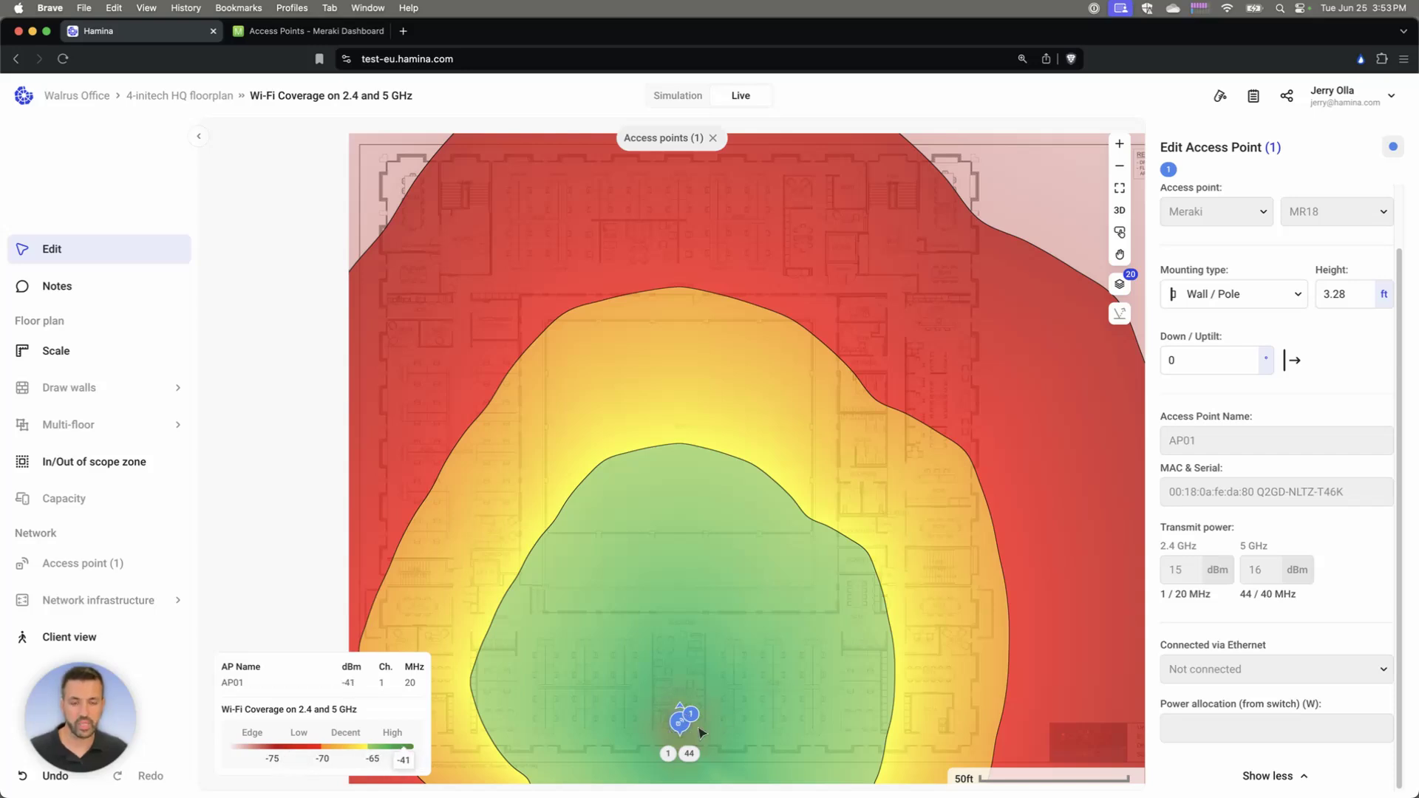
{"action": "left_click", "coordinate": [677, 97]}
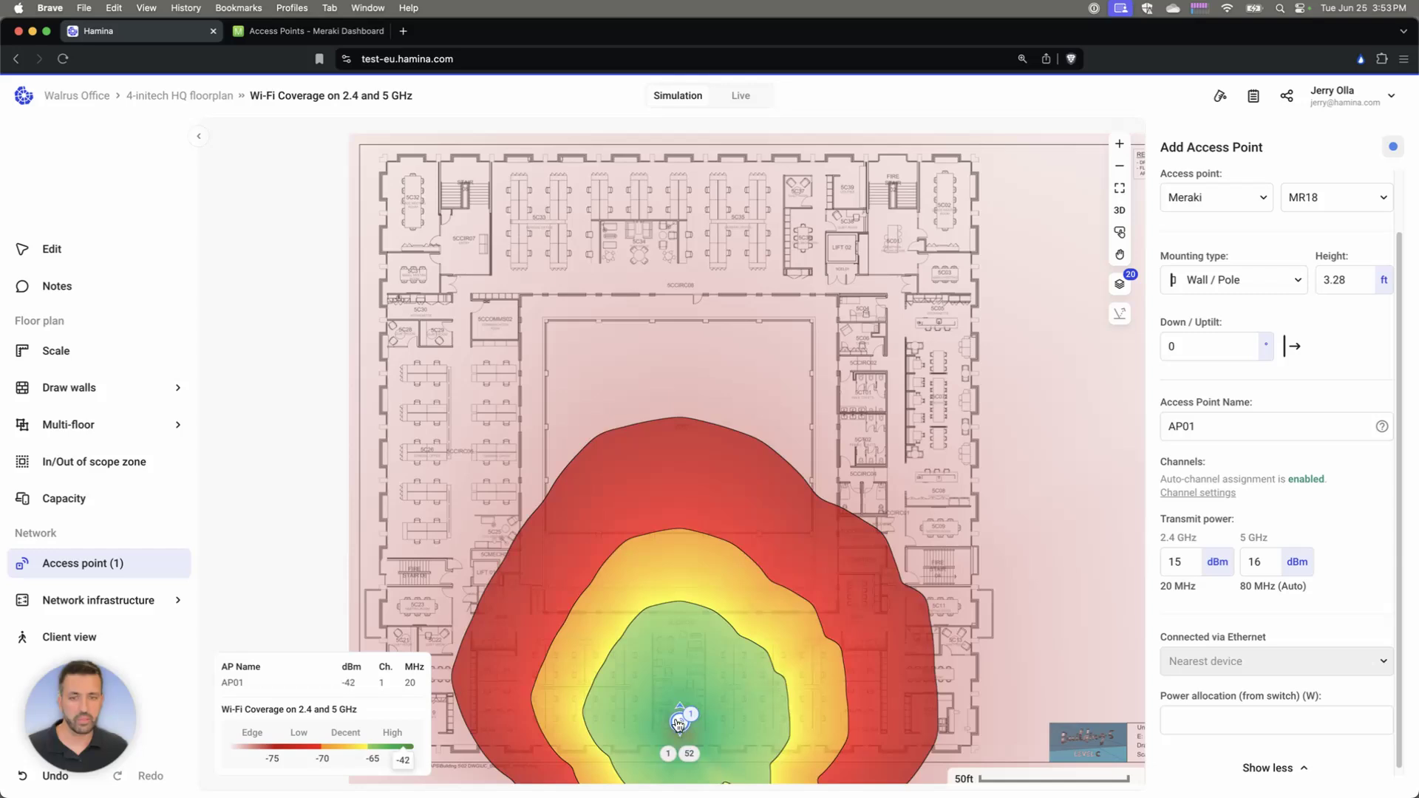
Compare AP01's simulated 6/10 dBm transmit power with its live 15/16 dBm settings and coverage
{"action": "left_click", "coordinate": [679, 722]}
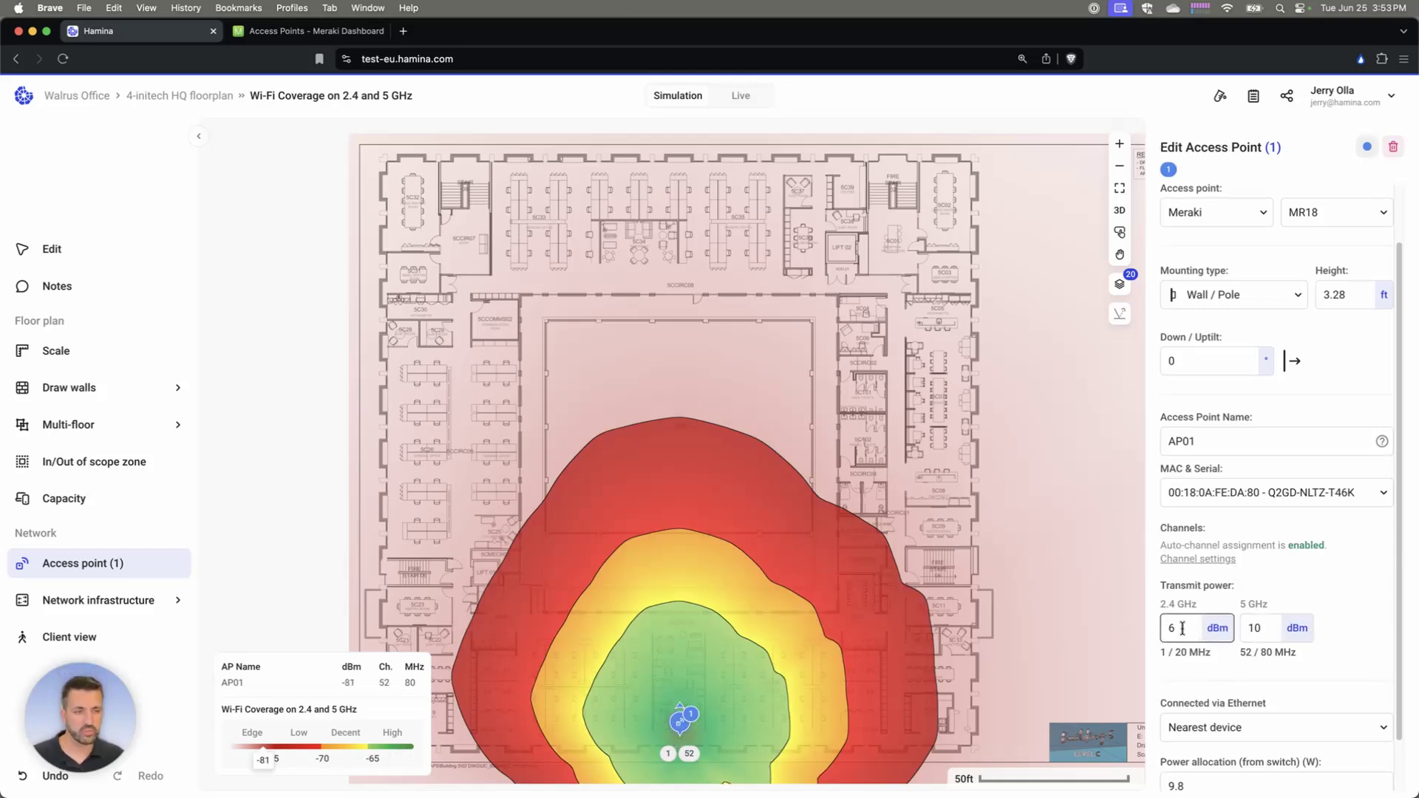
{"action": "left_click", "coordinate": [738, 97]}
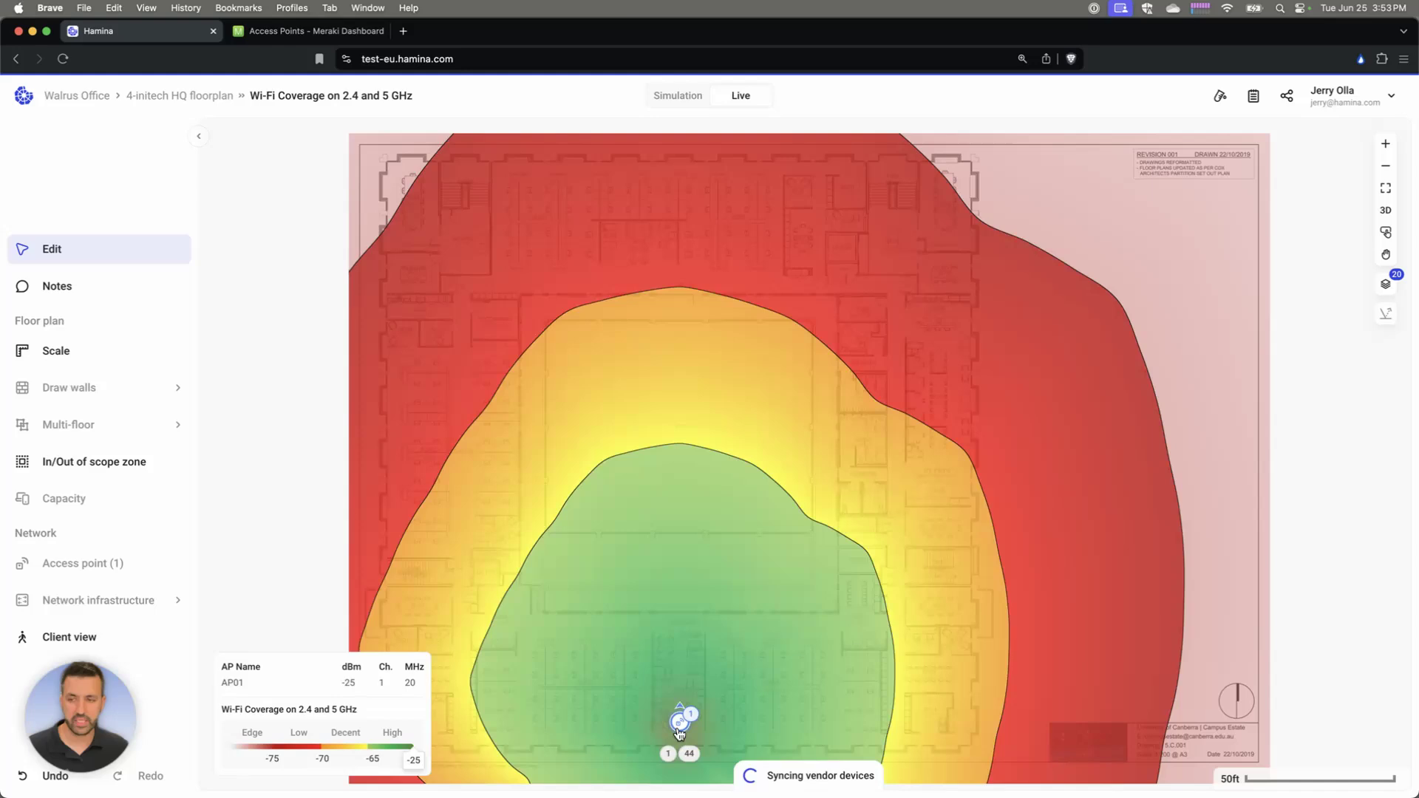
{"action": "left_click", "coordinate": [679, 728]}
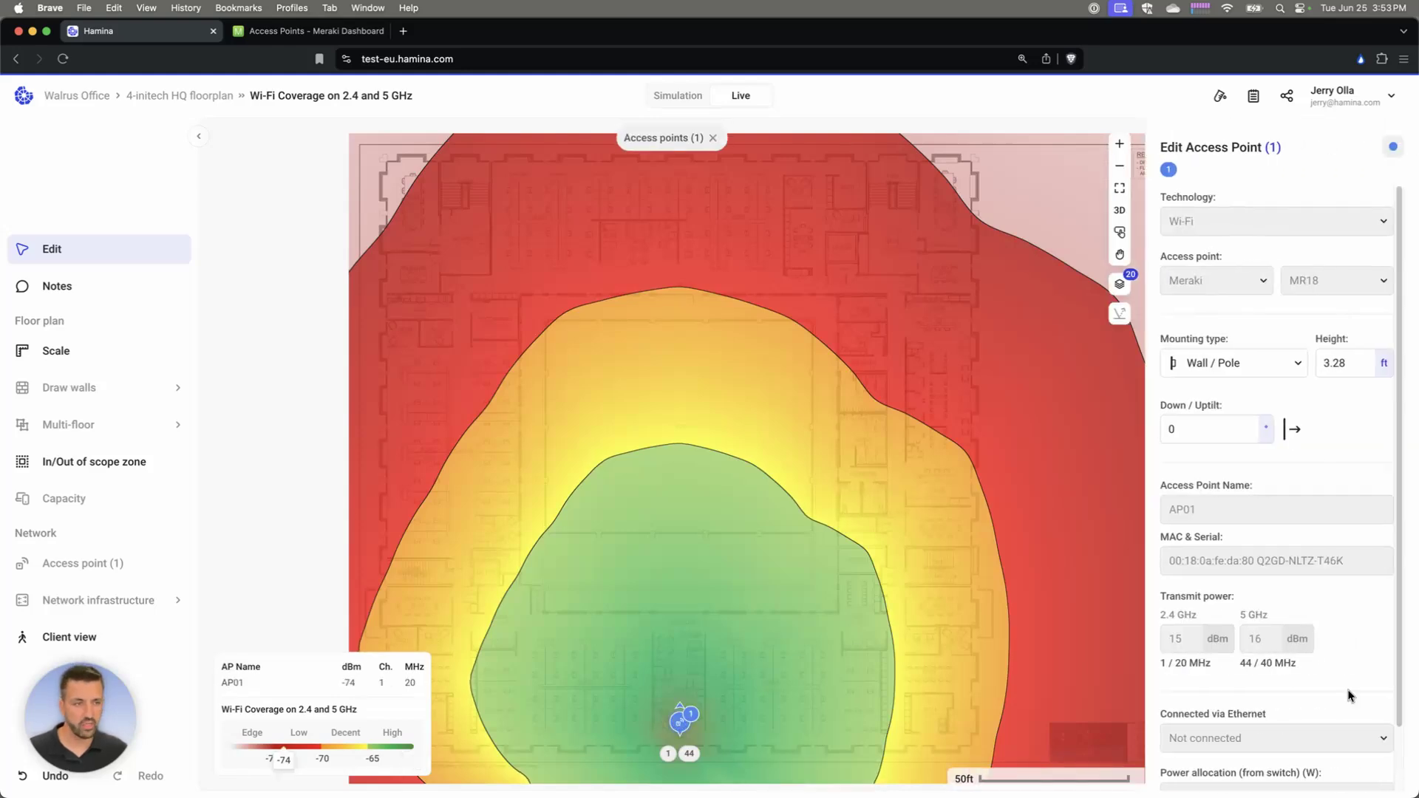
{"action": "scroll", "coordinate": [1289, 517], "scroll_direction": "down", "scroll_amount": 2}
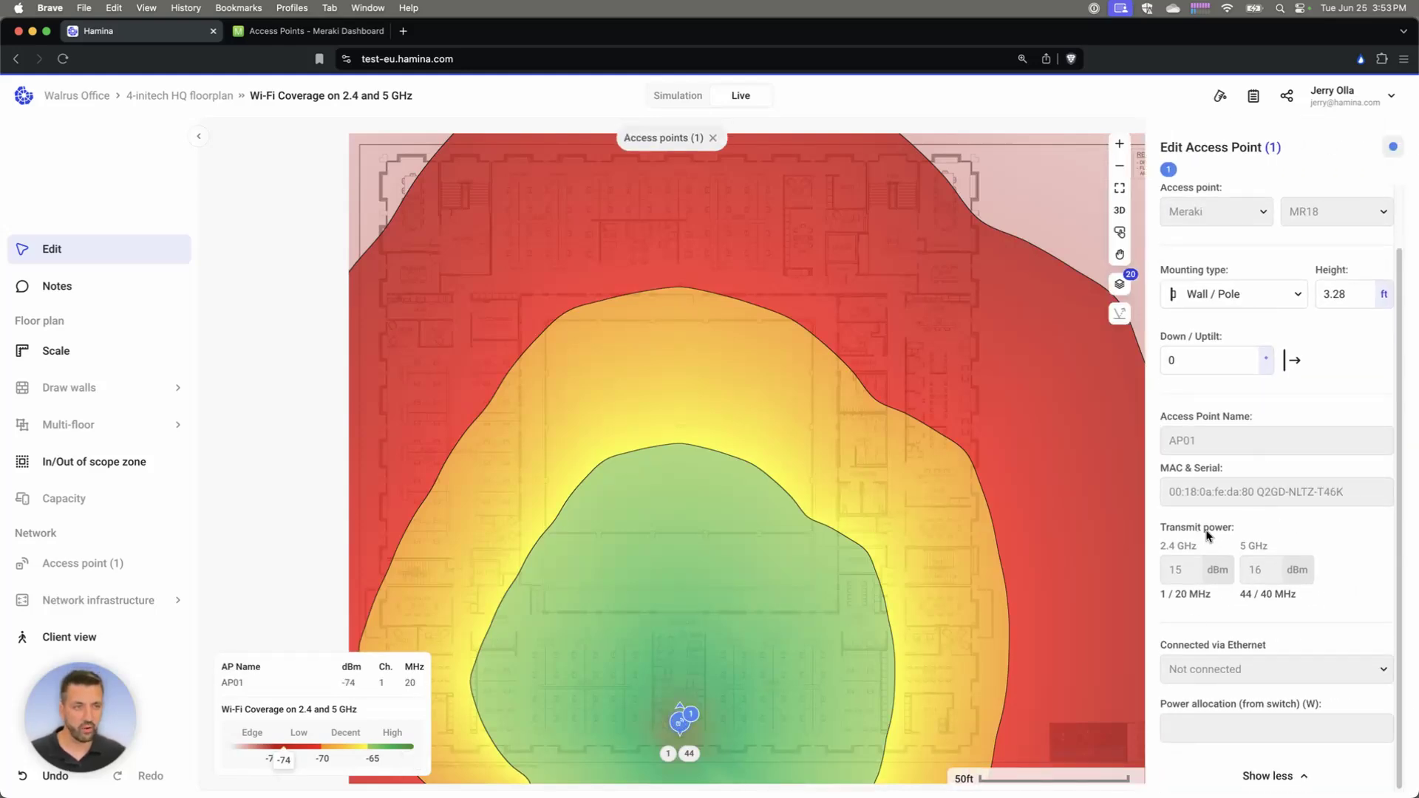
{"action": "scroll", "coordinate": [1209, 534], "scroll_direction": "up", "scroll_amount": 2}
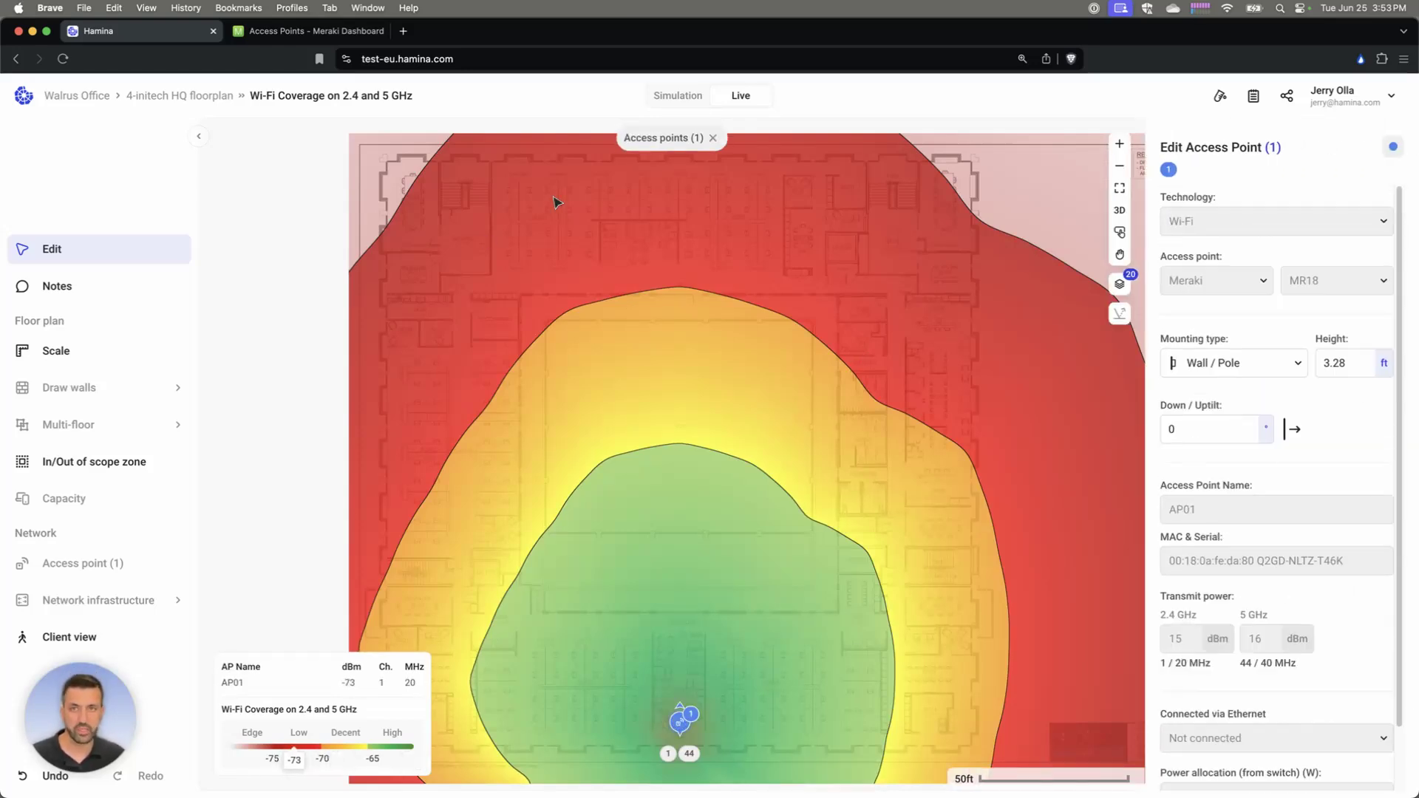
{"action": "left_click", "coordinate": [311, 97]}
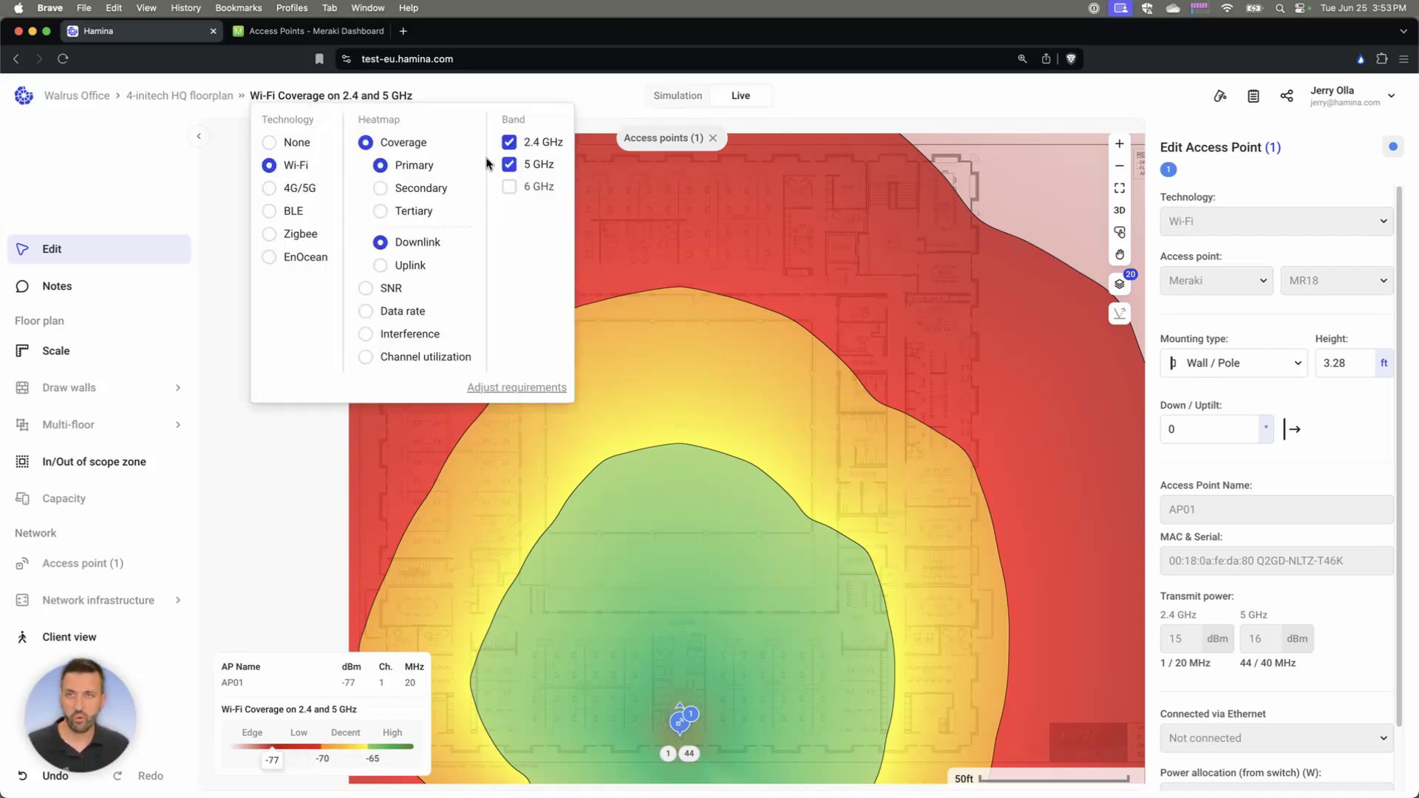
Cycle the live heatmap through Interference, Channel utilization, Data rate and SNR, ending on Coverage
{"action": "left_click", "coordinate": [392, 336]}
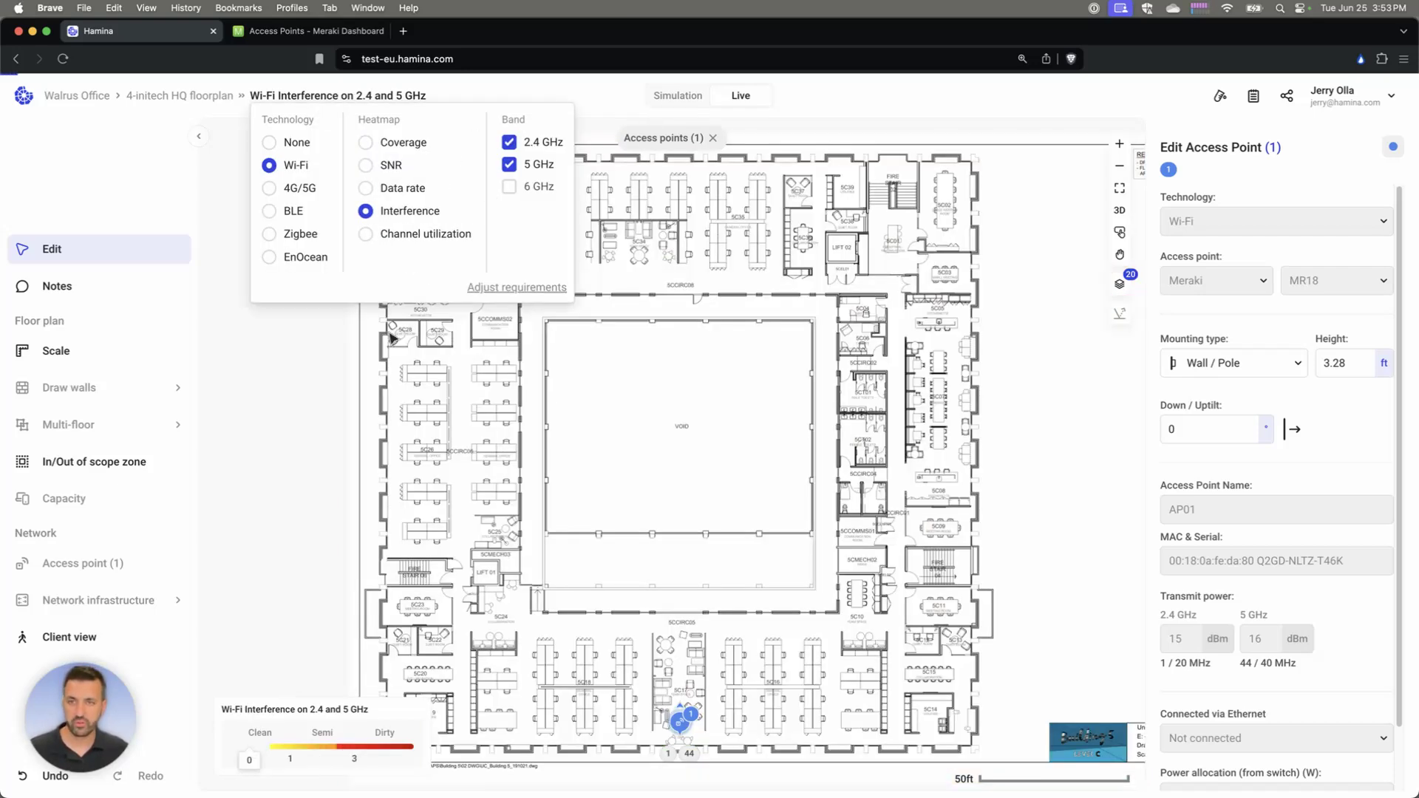
{"action": "left_click", "coordinate": [412, 235]}
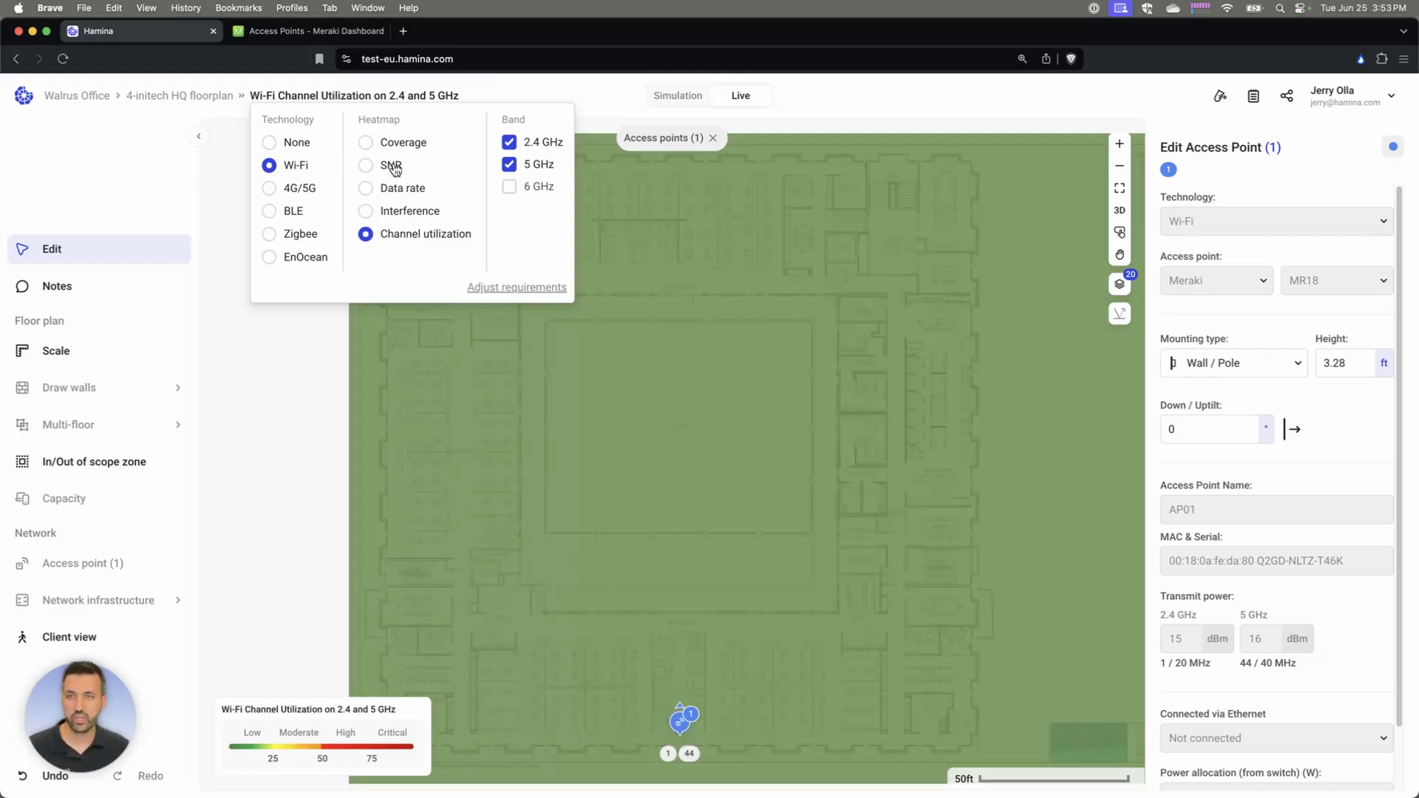
{"action": "left_click", "coordinate": [383, 190]}
{"action": "left_click", "coordinate": [389, 165]}
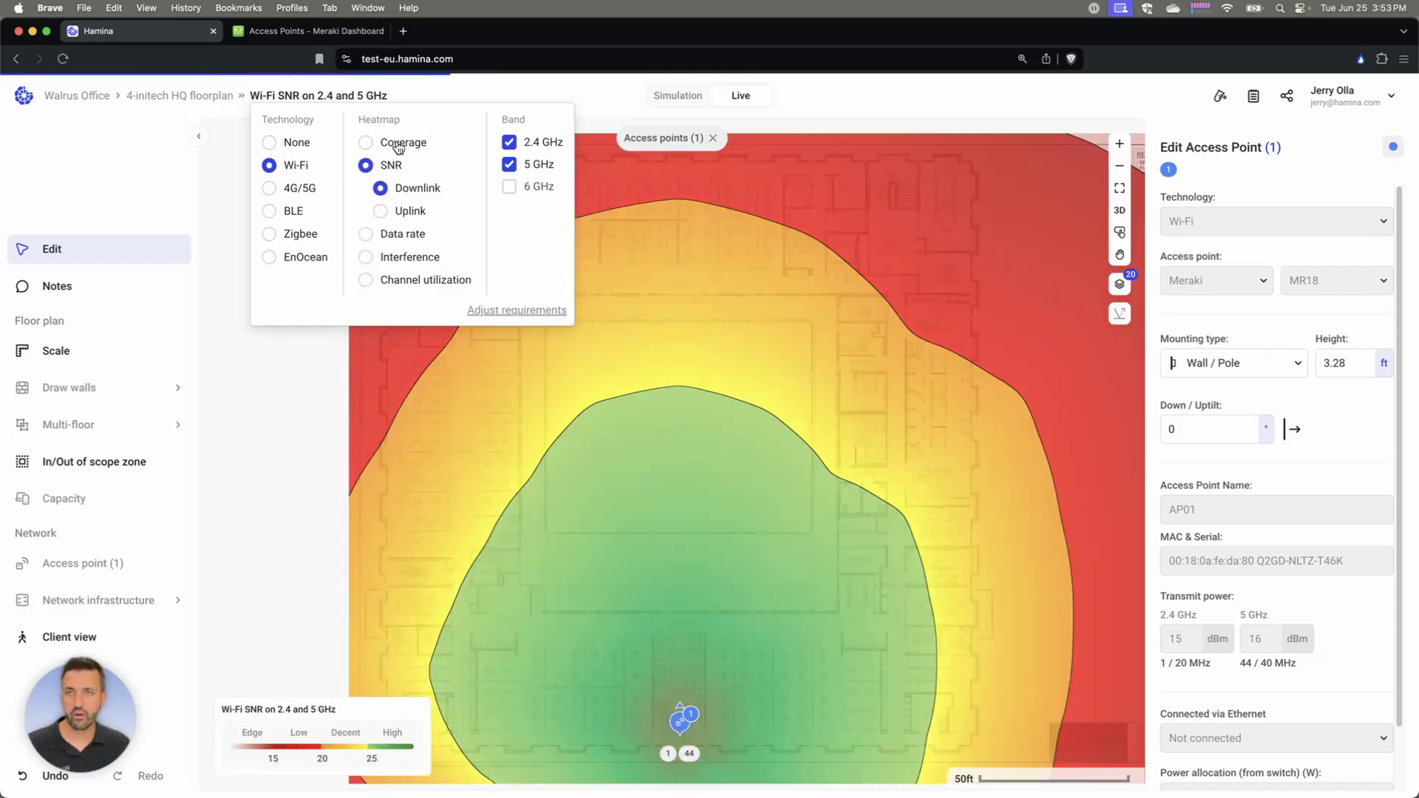
{"action": "left_click", "coordinate": [398, 145]}
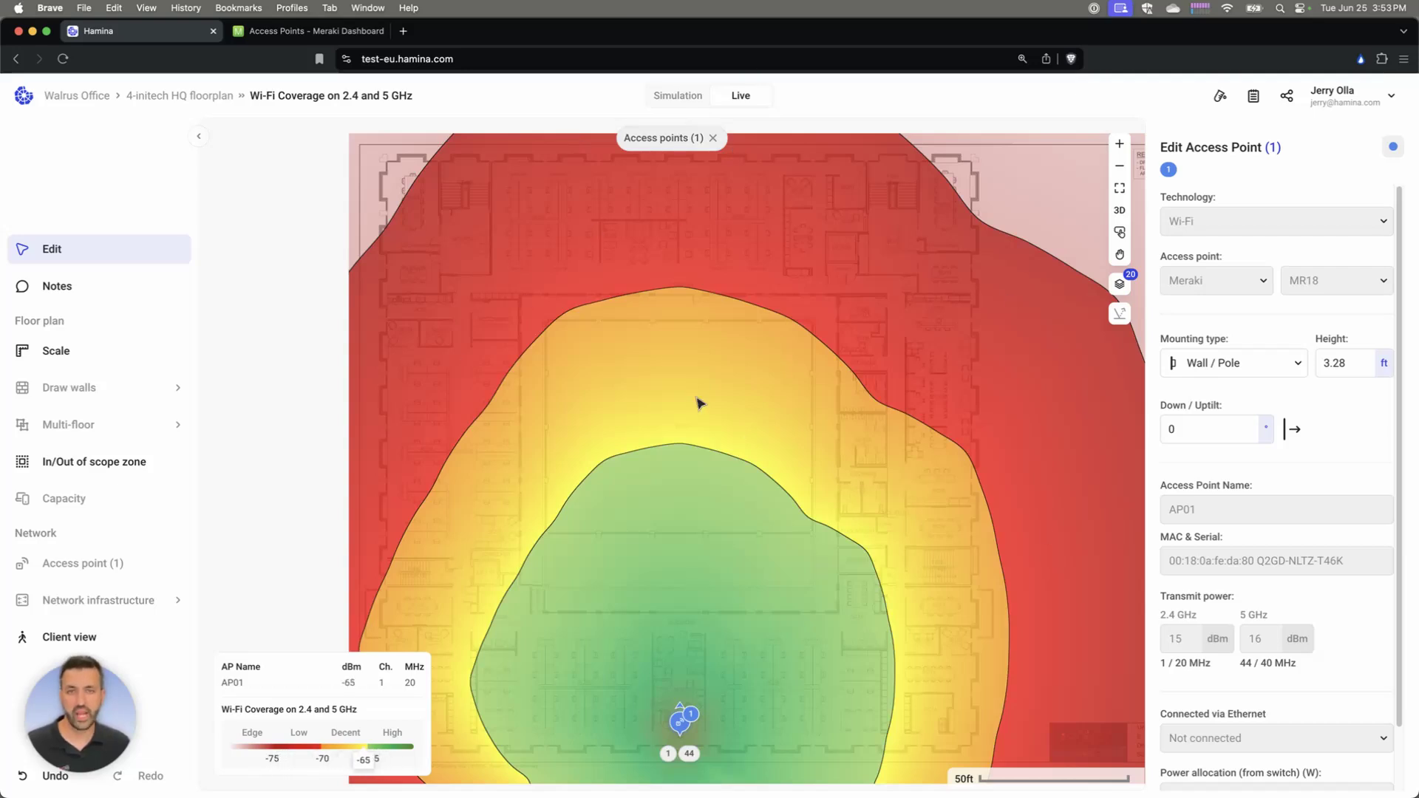
{"action": "left_click_drag", "start_coordinate": [701, 403], "coordinate": [707, 350]}
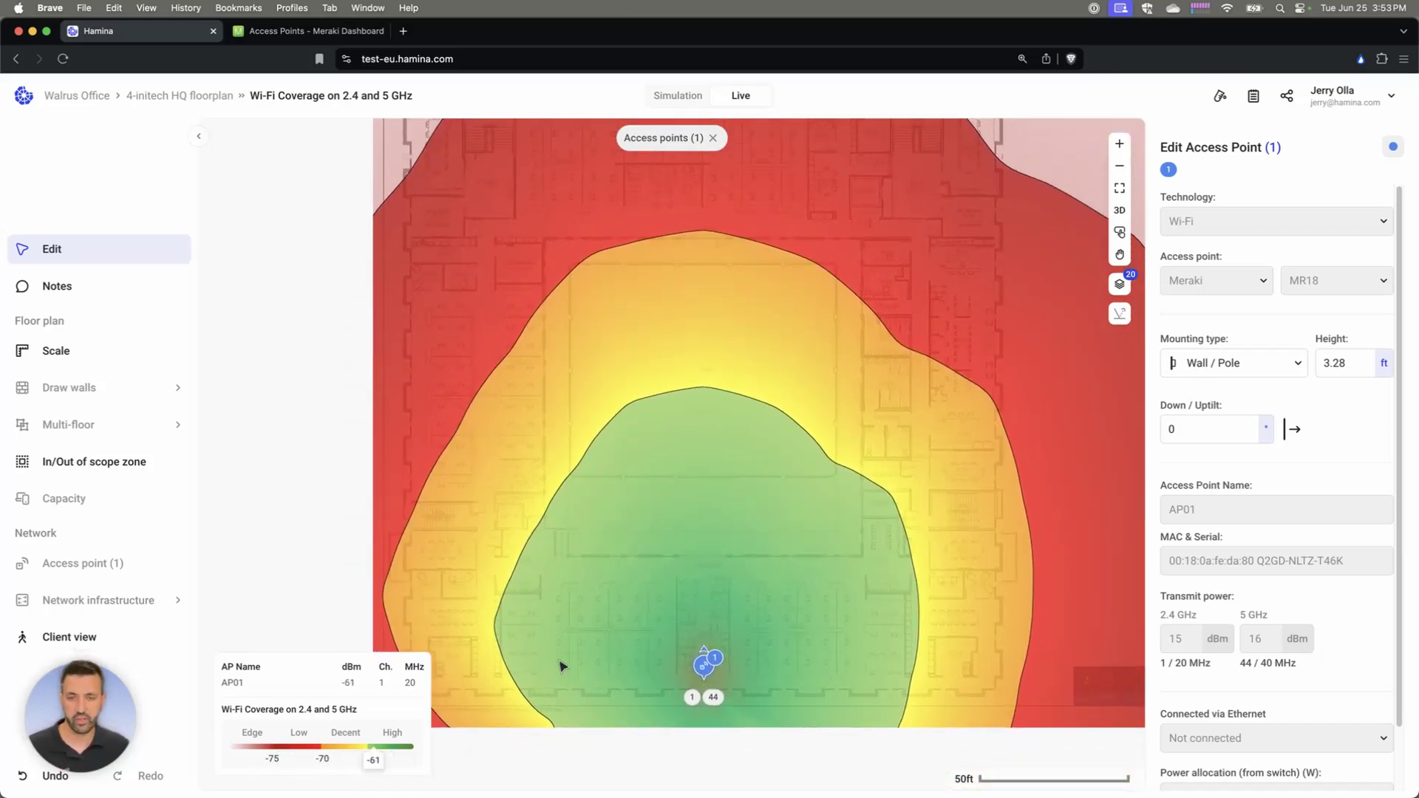